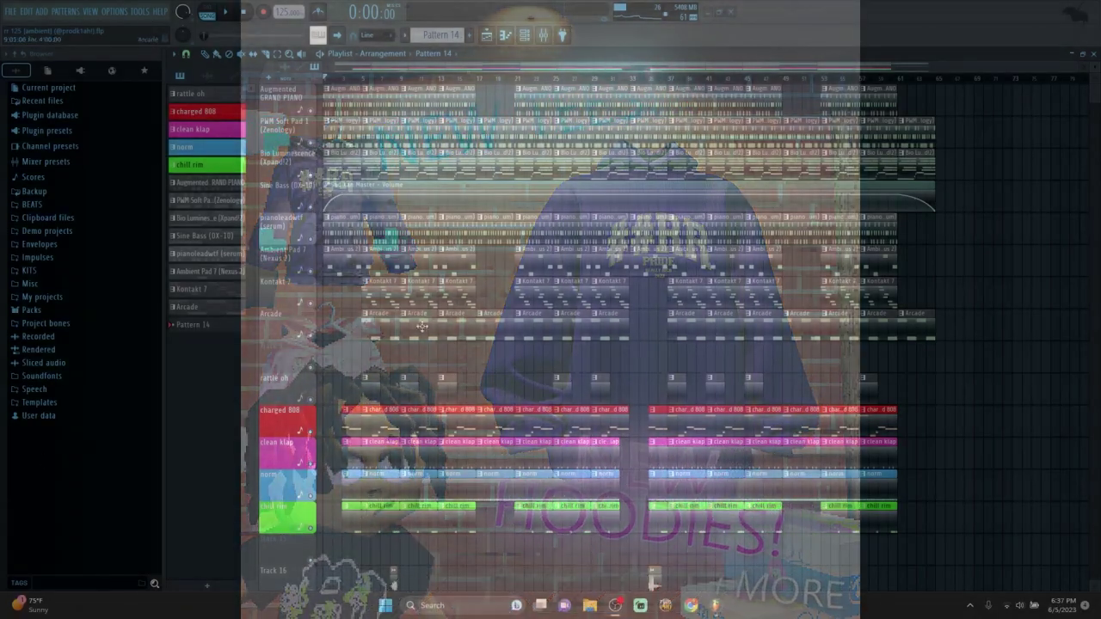
Open the Augmented GRAND PIANO pattern in the piano roll, maximize the editor and show all its notes
double_click(337, 91)
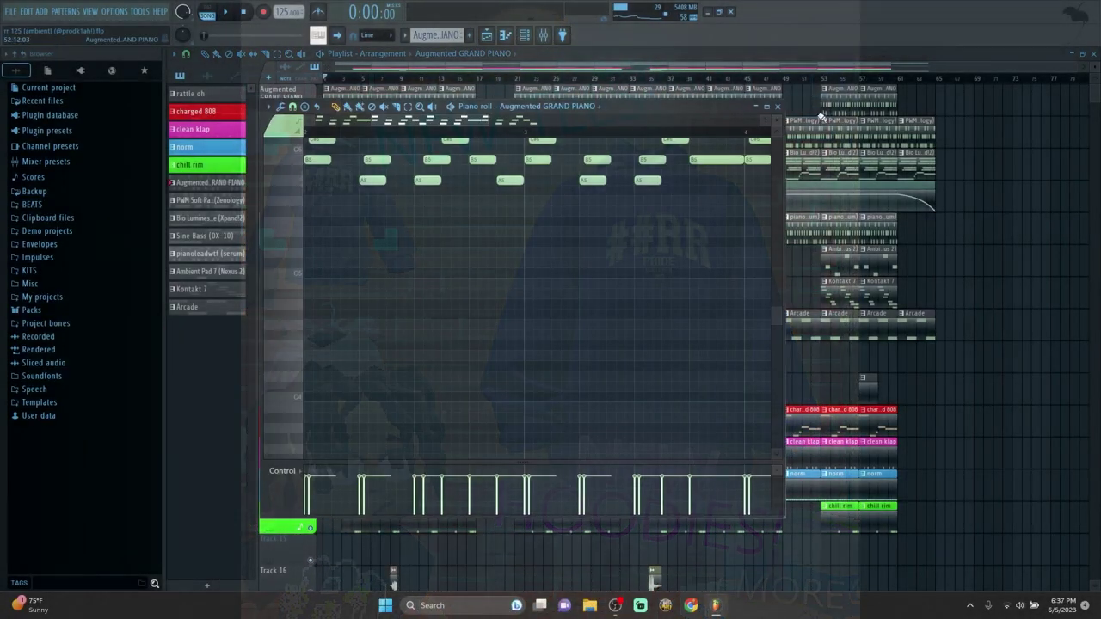
scroll(614, 201, up, 3)
click(765, 106)
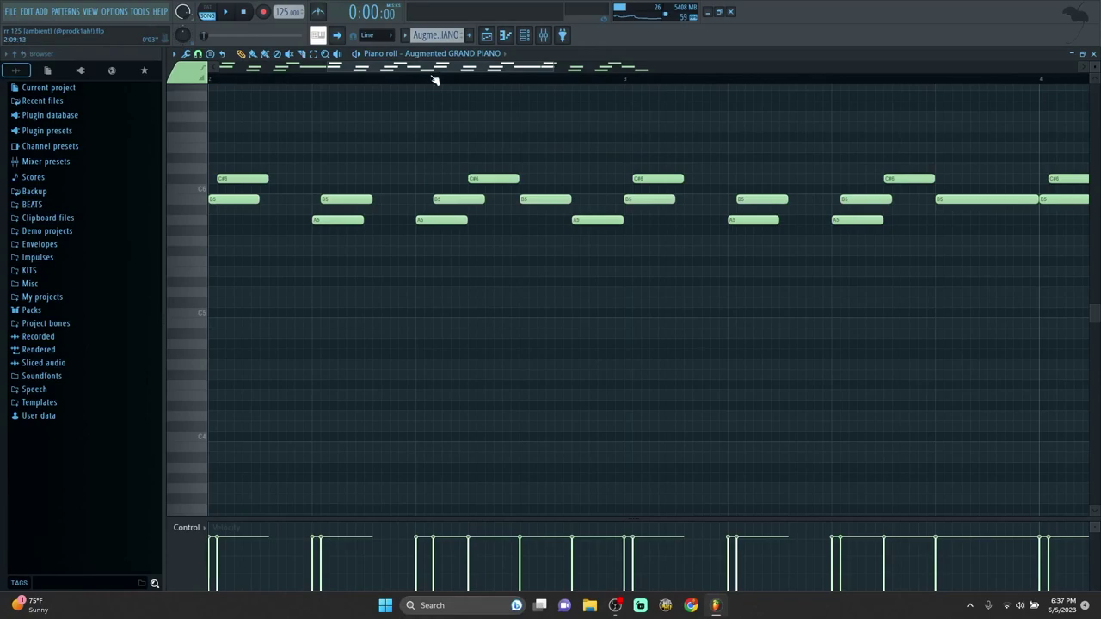
scroll(434, 78, down, 4)
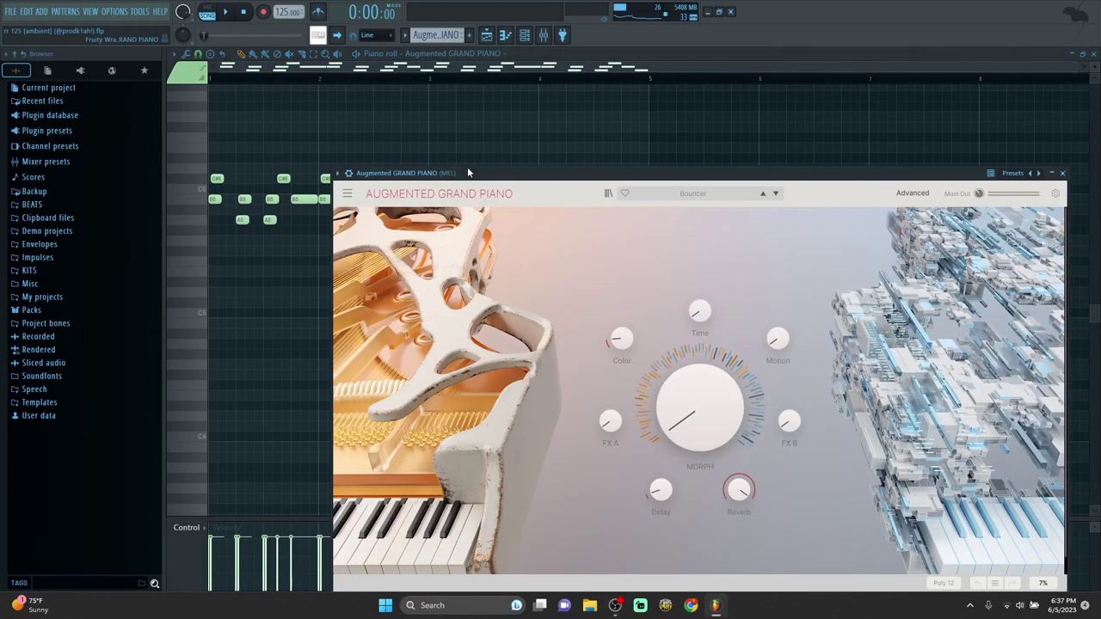
Play the piano melody by itself with the Augmented GRAND PIANO instrument on display, then close the instrument
drag(467, 169, 480, 126)
key(space)
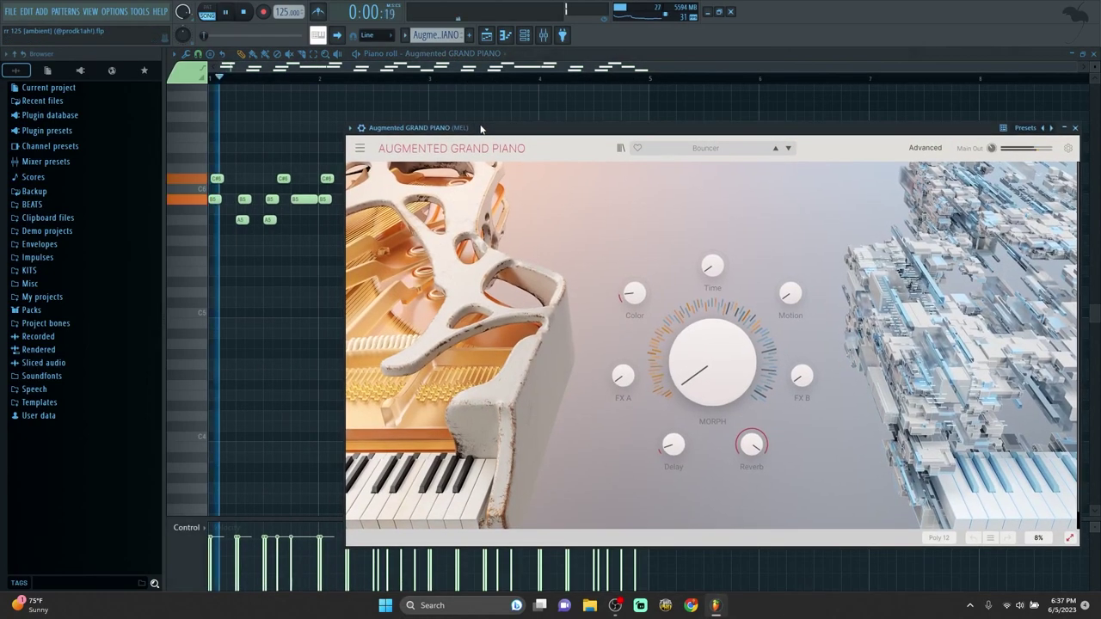
key(space)
key(space)
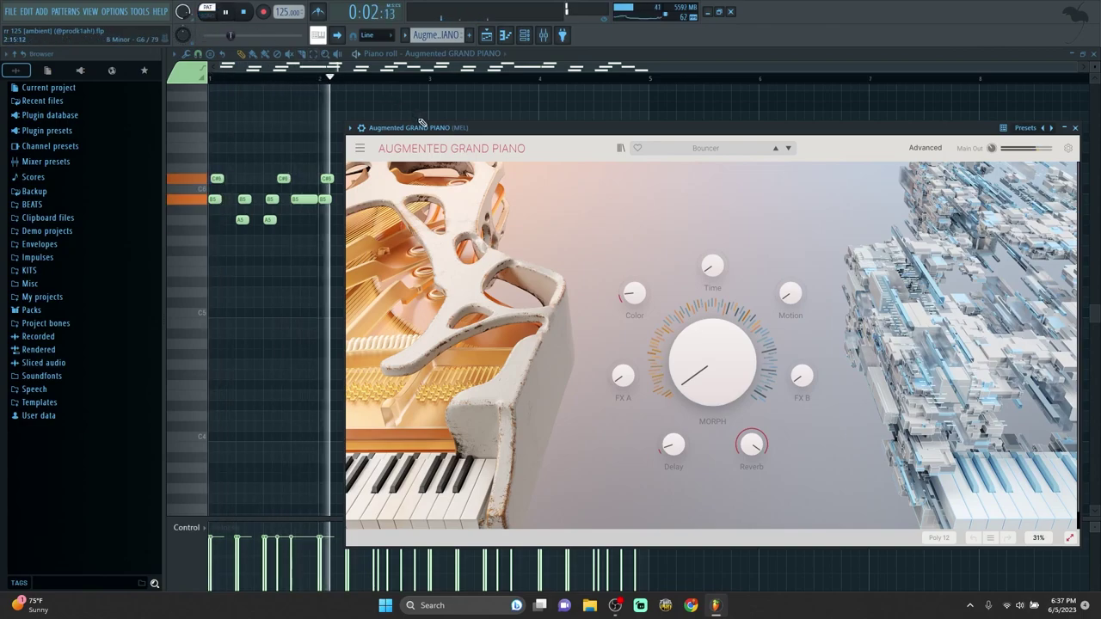
drag(483, 132, 323, 254)
key(Escape)
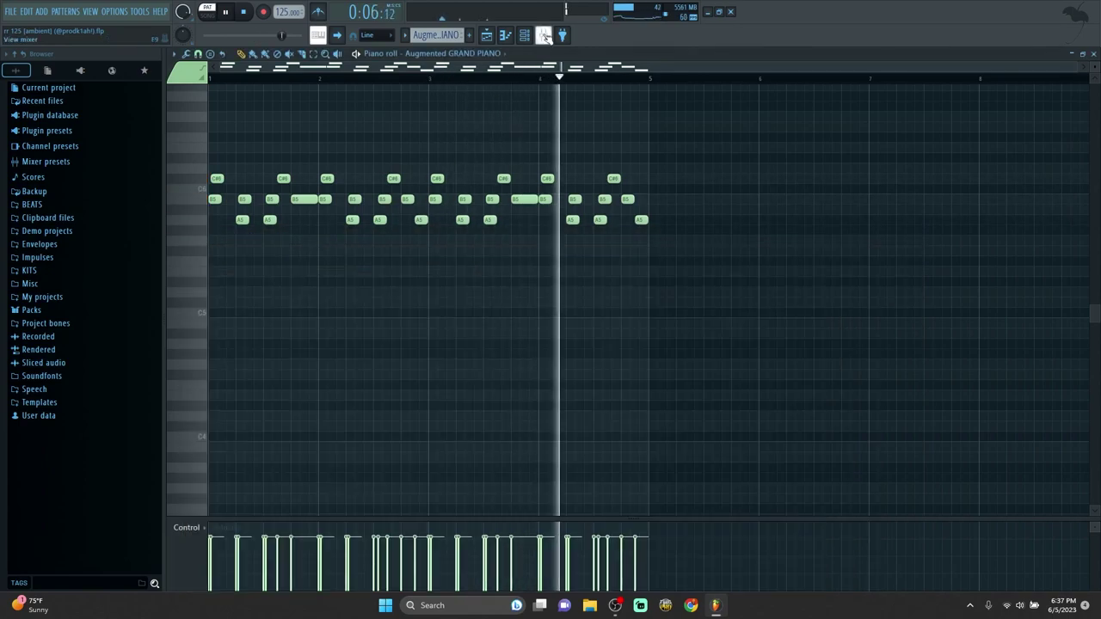
Review the piano's mixer effects, Fruity Convolver, Timeless 2 and Fruity parametric EQ 2, during playback, then stop the pattern
key(F9)
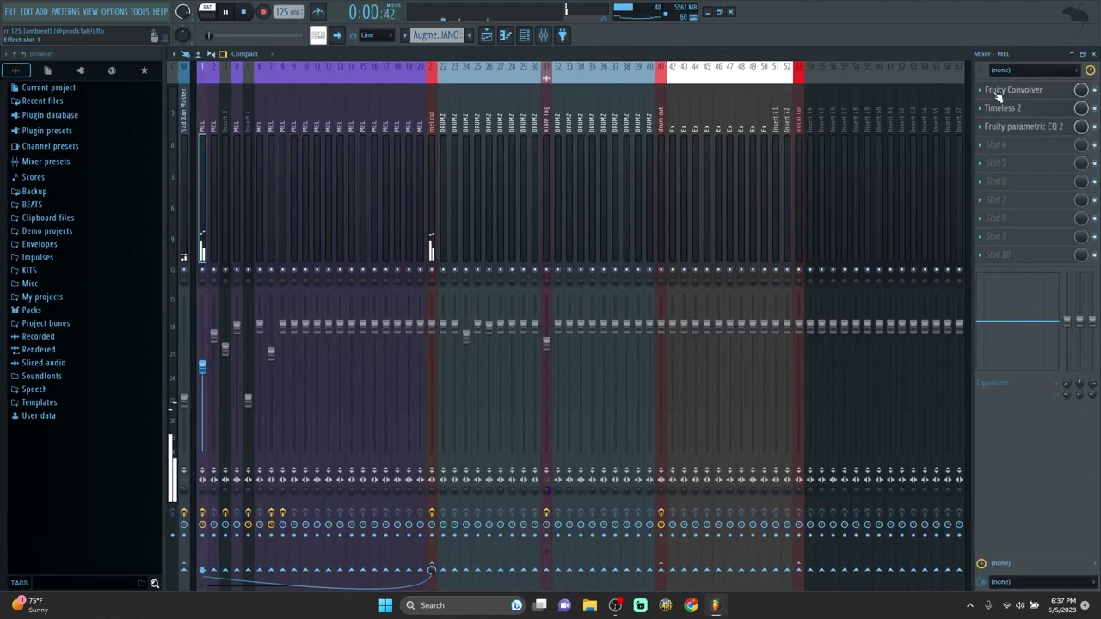
click(999, 93)
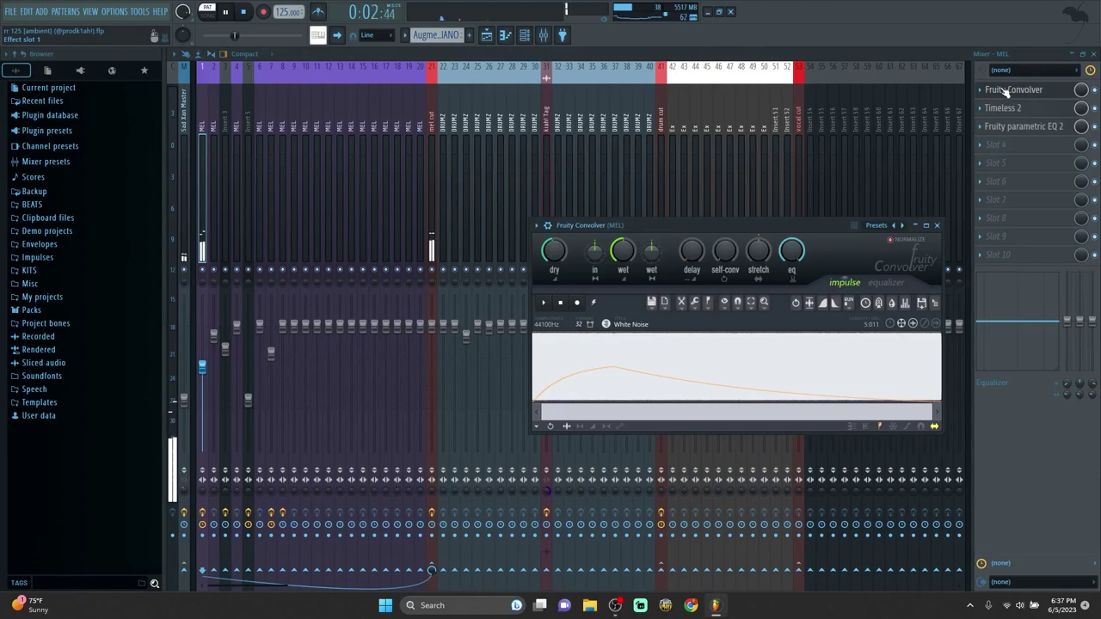
click(1005, 92)
click(1003, 108)
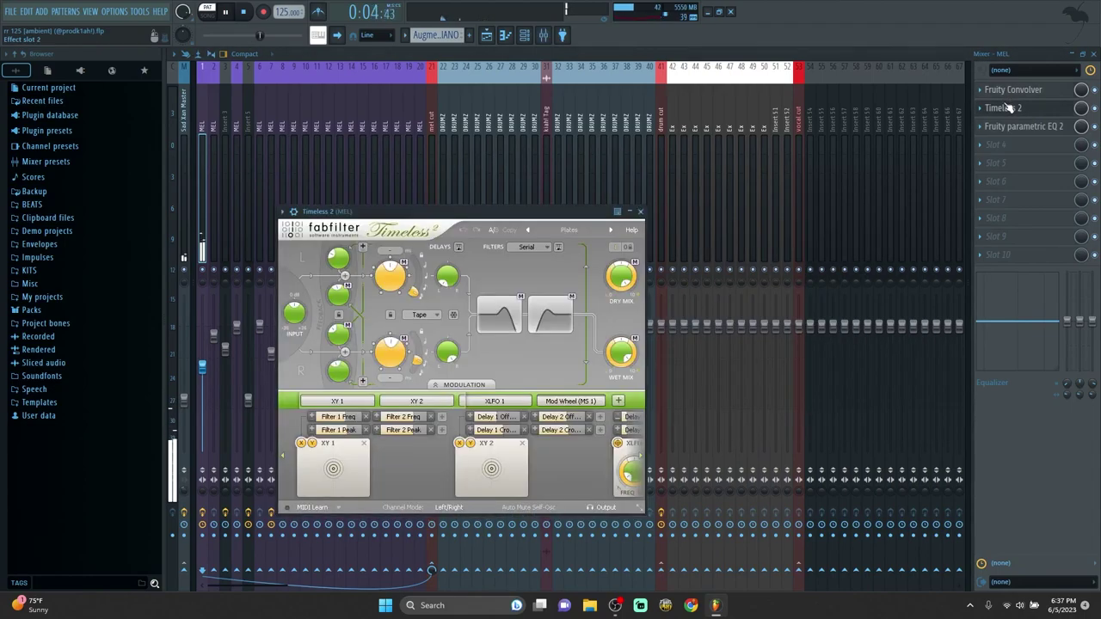
click(1010, 107)
click(1013, 126)
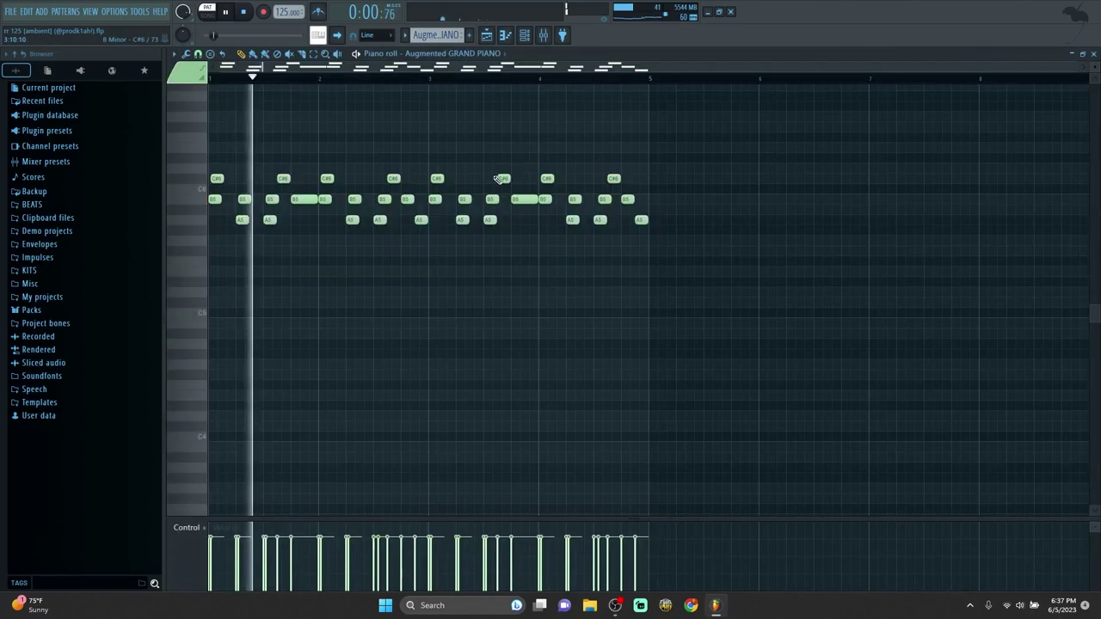
key(space)
Open the PWM Soft Pad 1 pattern from the playlist in the piano roll, play it and view its Zenology preset
key(F5)
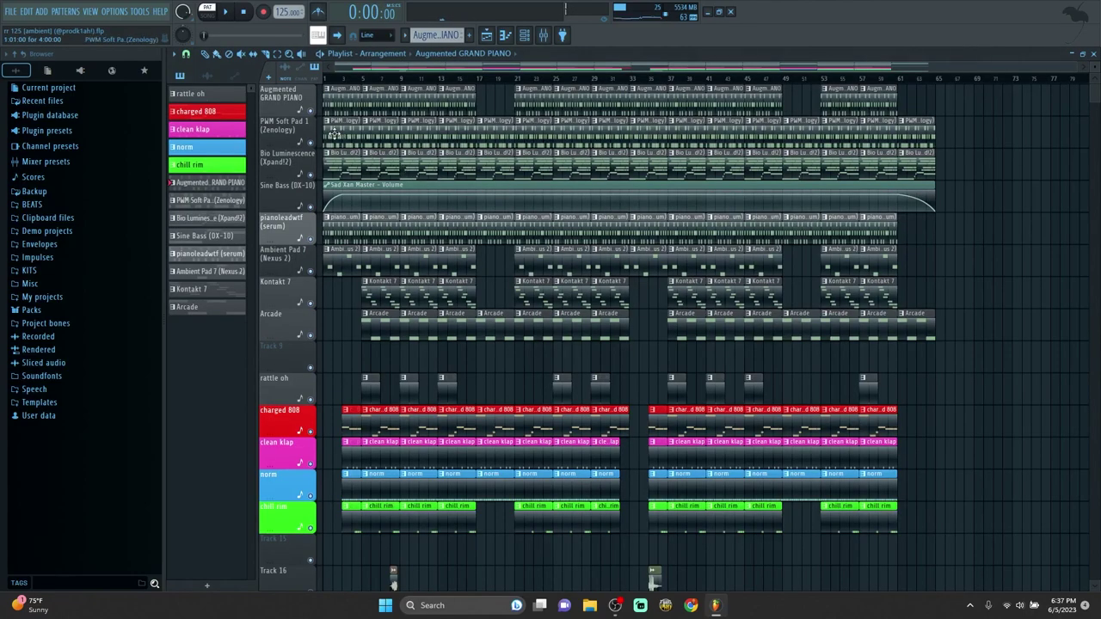
key(F7)
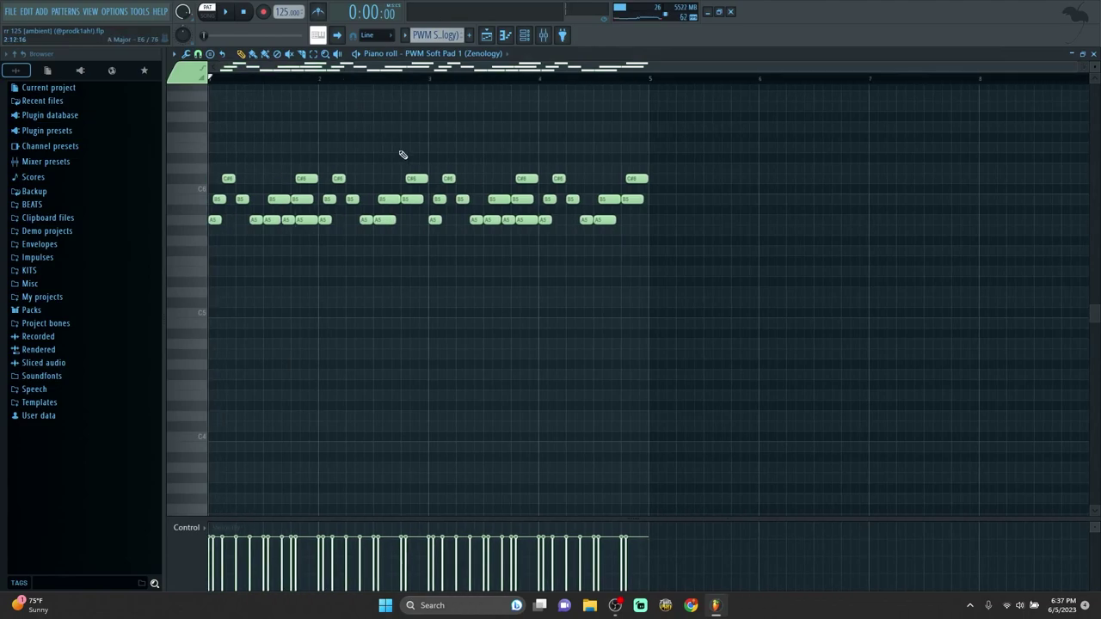
key(space)
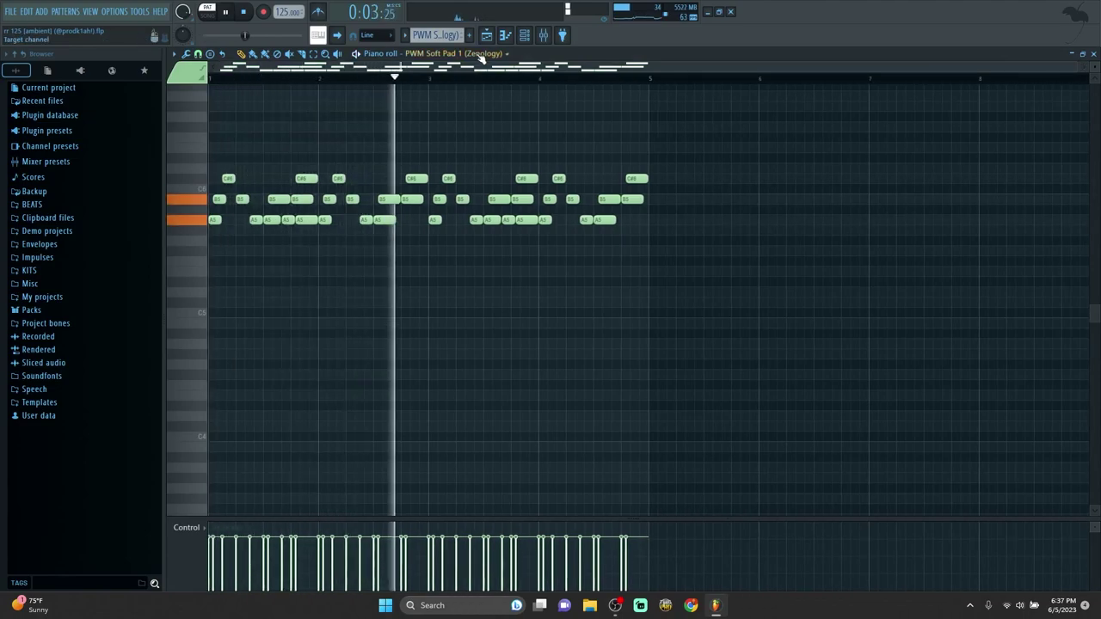
click(480, 54)
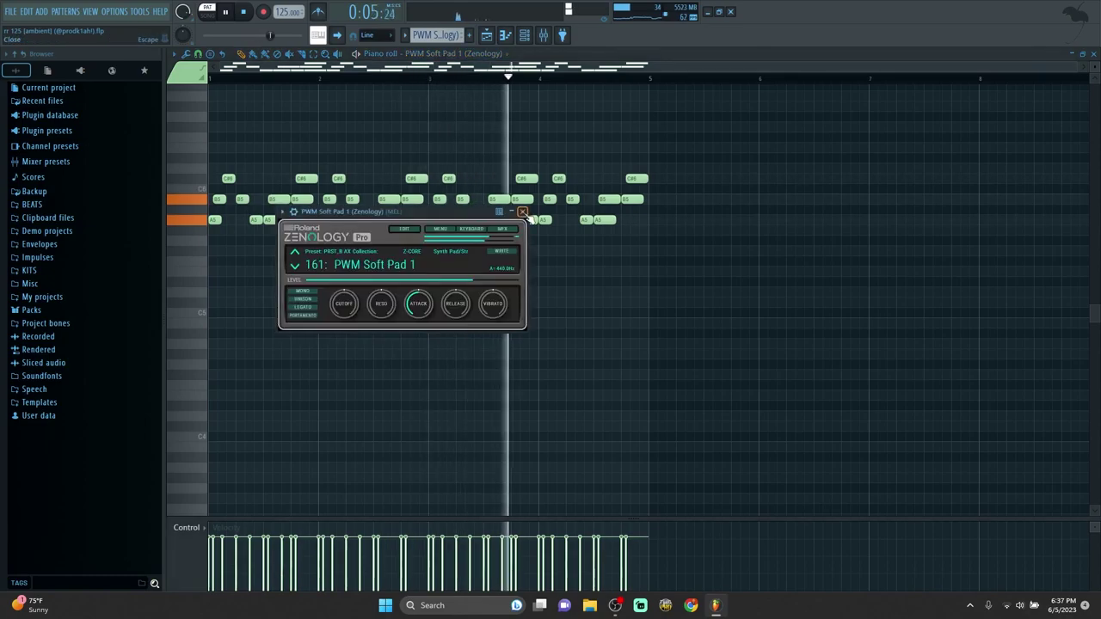
click(522, 211)
Check the effect slots on the PWM Soft Pad 1 mixer track, then return to its notes and stop playback
click(543, 35)
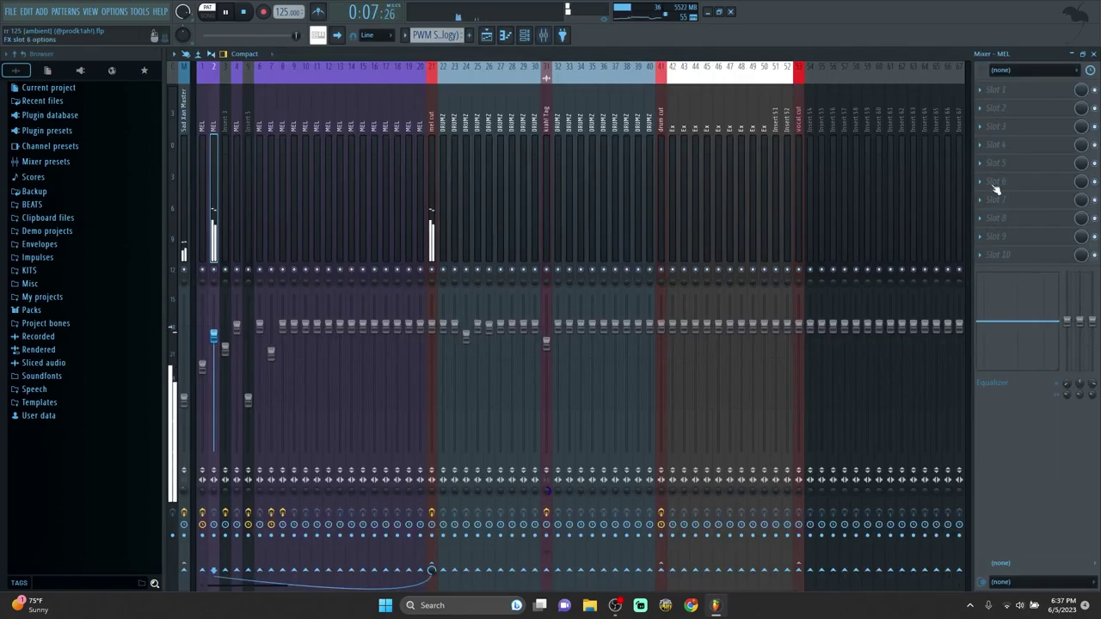
key(F9)
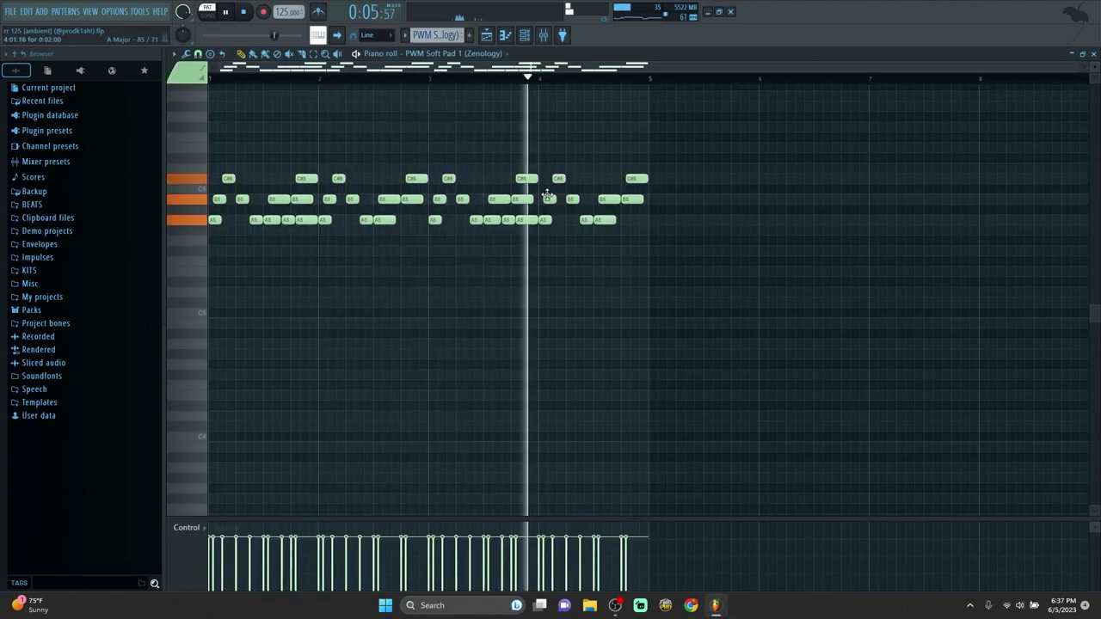
key(space)
Open the Bio Luminescence pattern from the playlist in the piano roll, play it and view its Xpand!2 preset
key(F5)
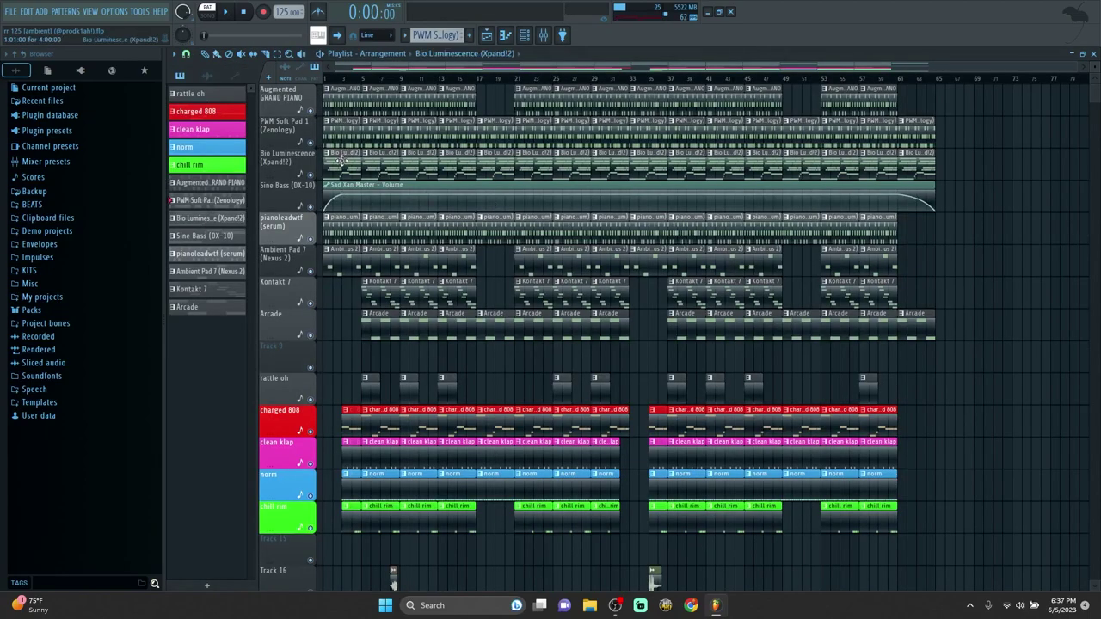
key(F7)
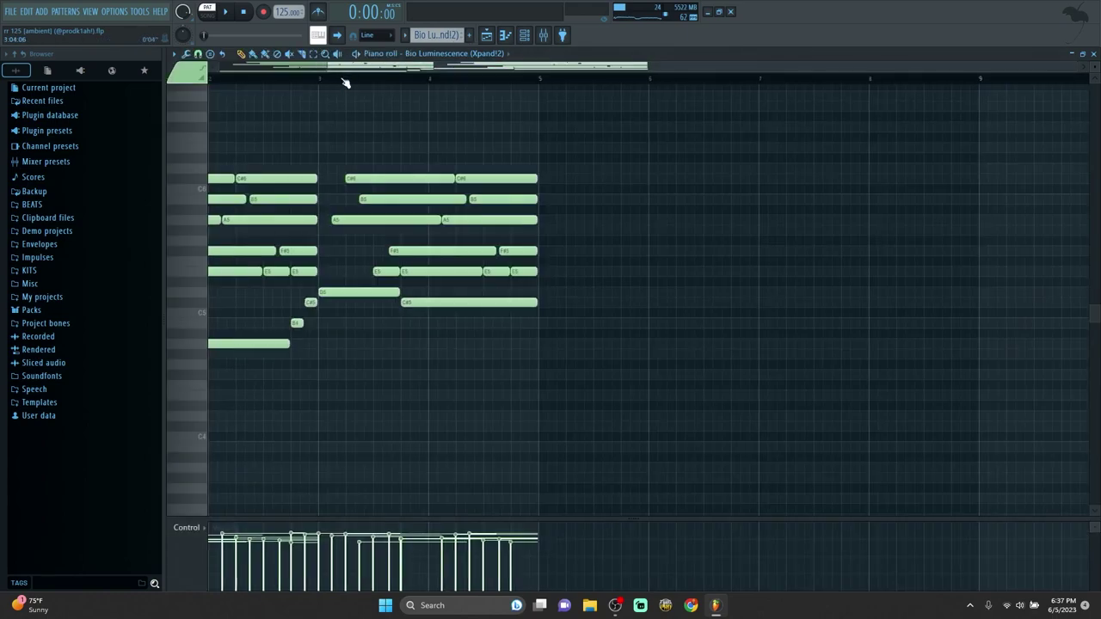
key(space)
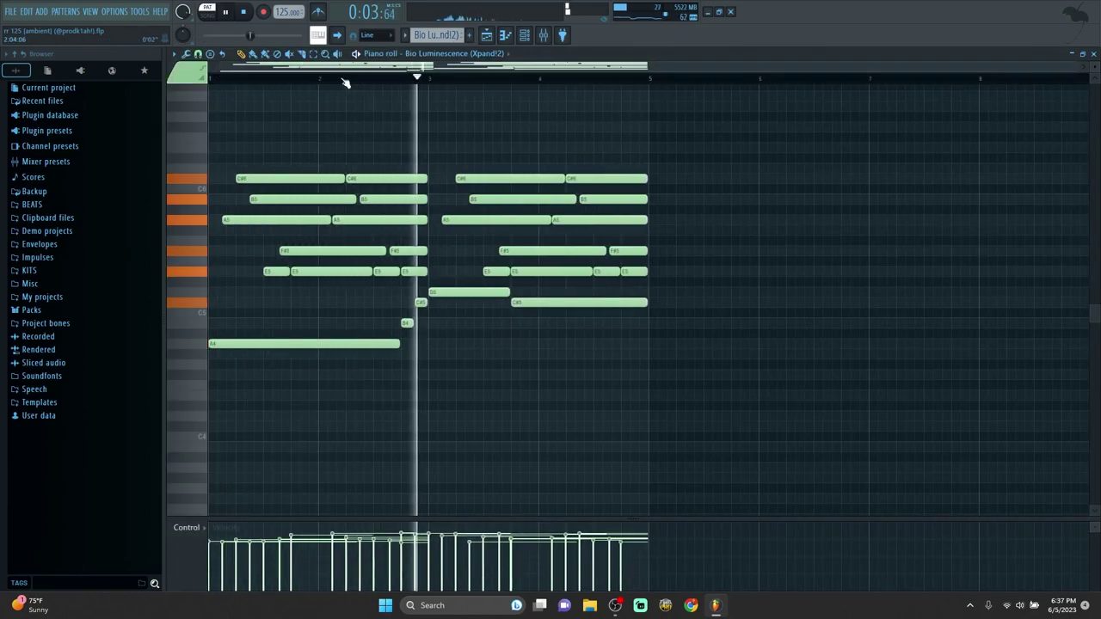
right_click(446, 54)
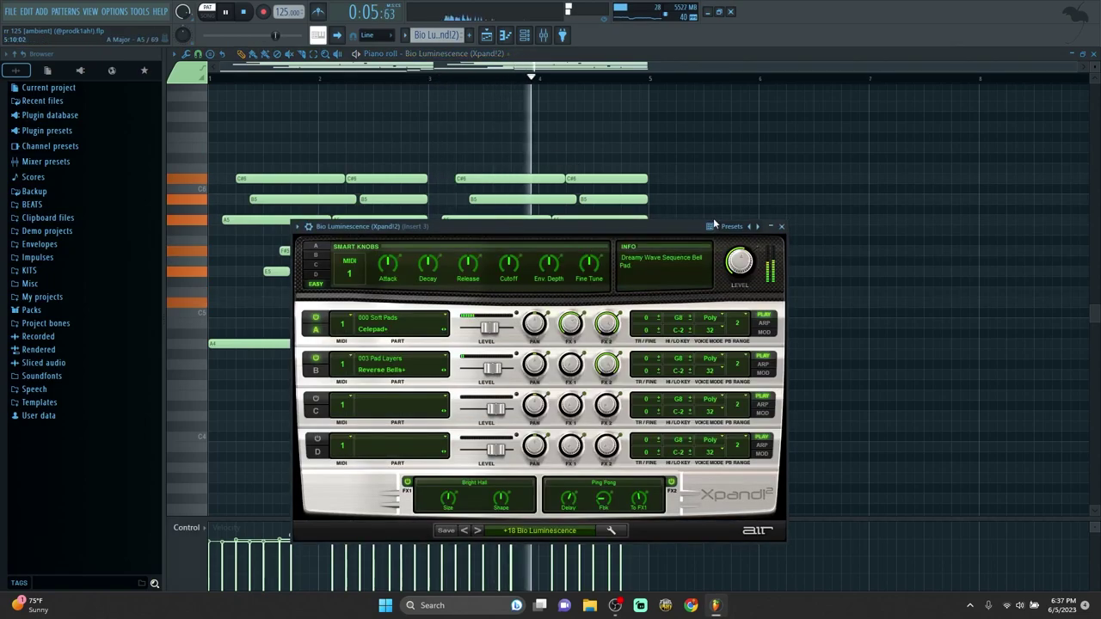
click(782, 227)
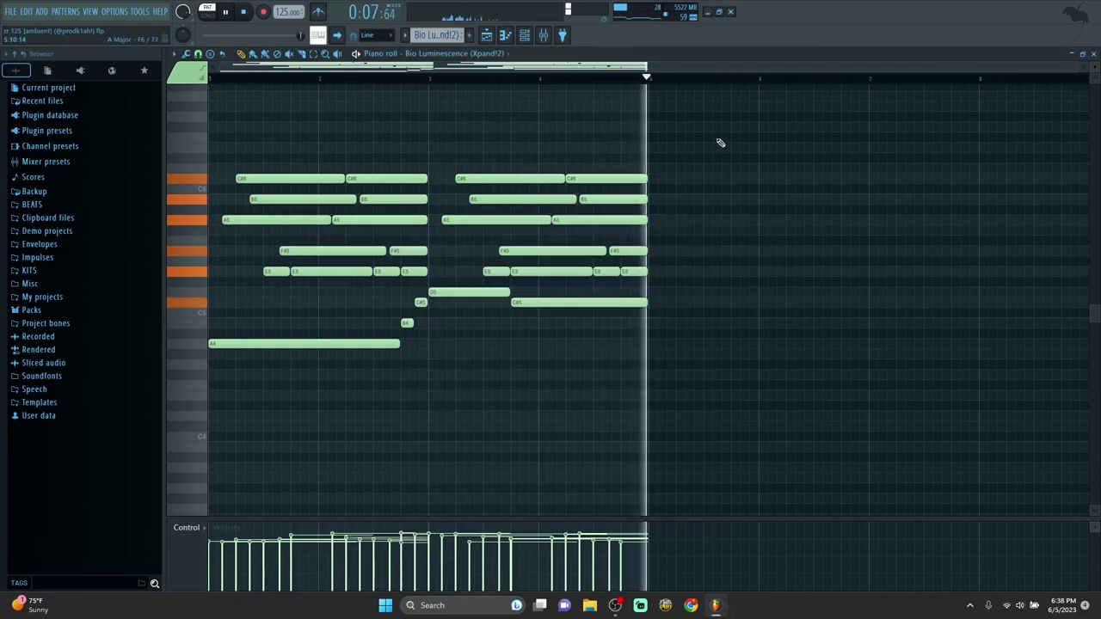
Inspect Timeless 2 and its preset categories on the Bio Luminescence mixer track, keeping the current preset
key(F9)
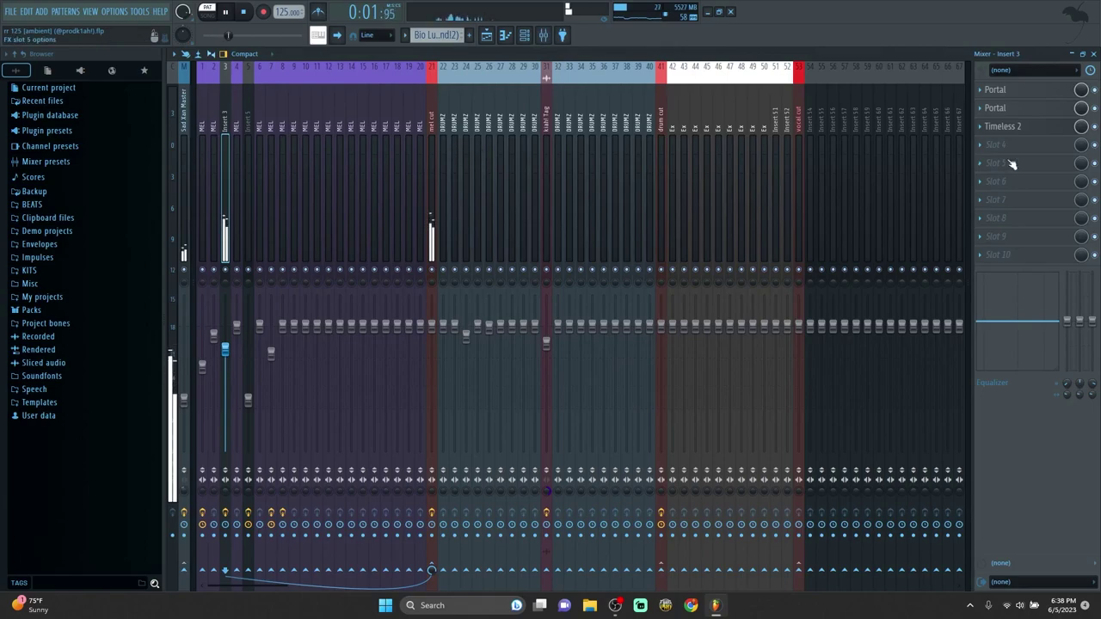
click(1013, 128)
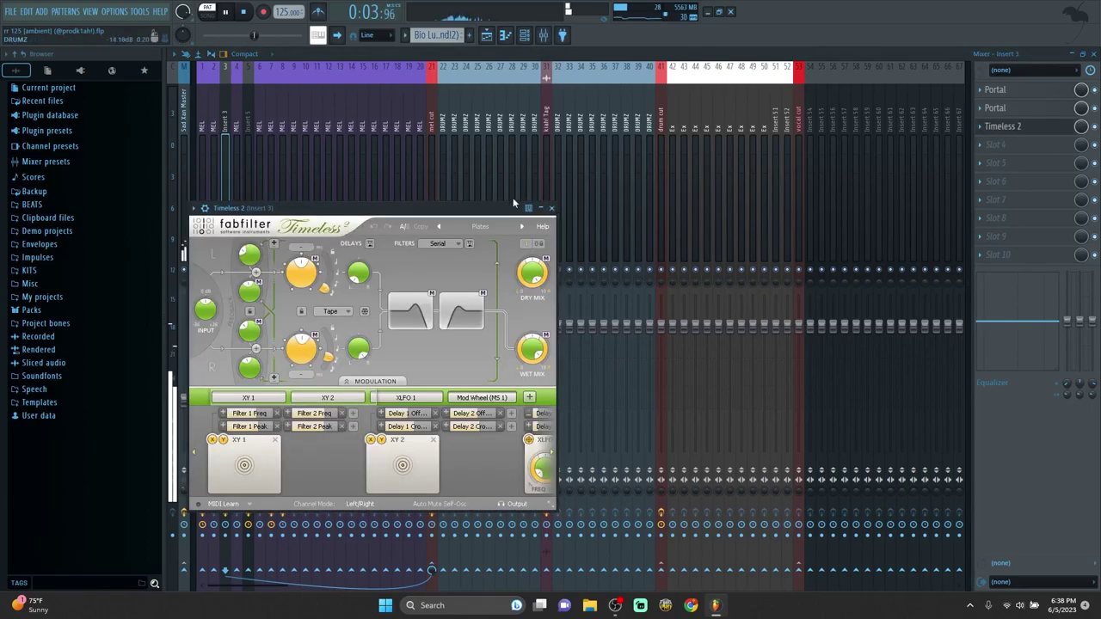
click(484, 227)
mouse_move(507, 240)
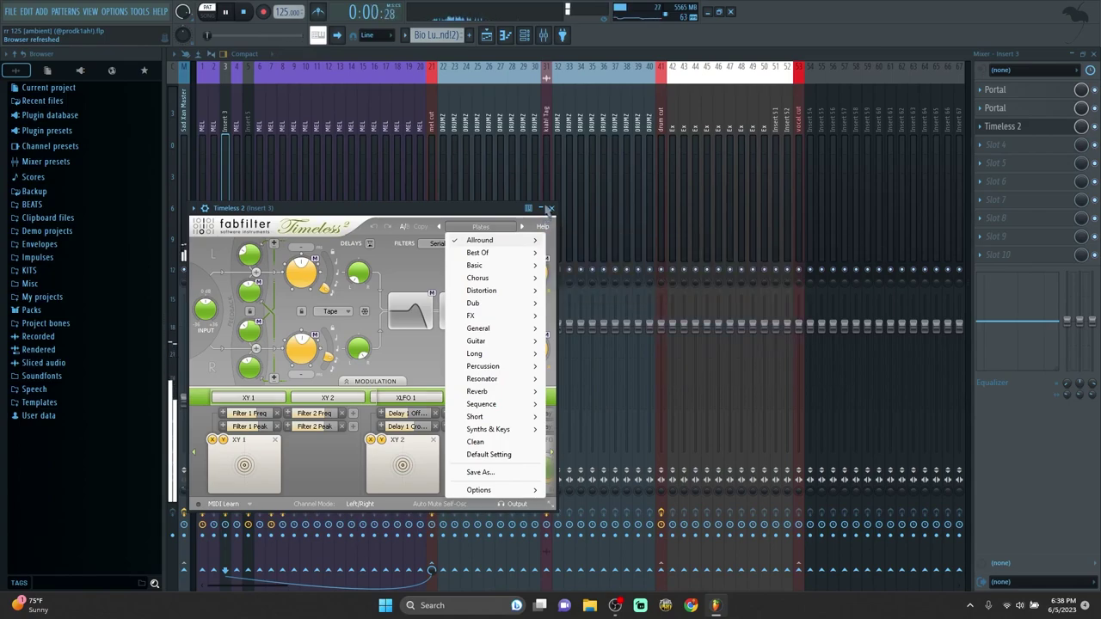
click(551, 207)
click(551, 208)
Inspect both Portal effects and their presets on the Bio Luminescence mixer track, then close them
click(1010, 107)
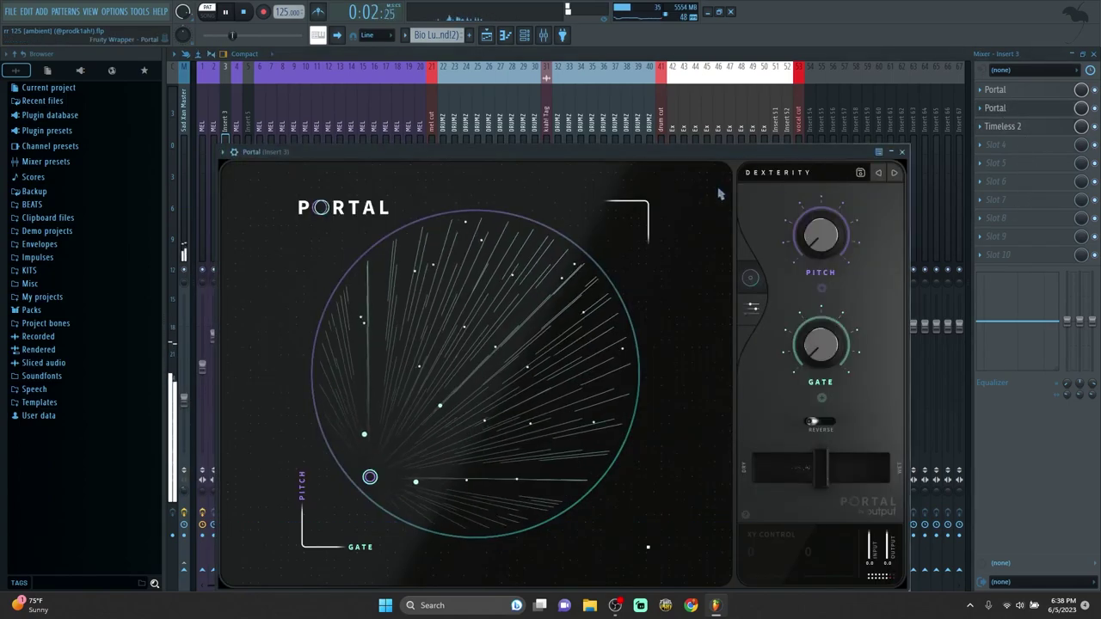
click(540, 315)
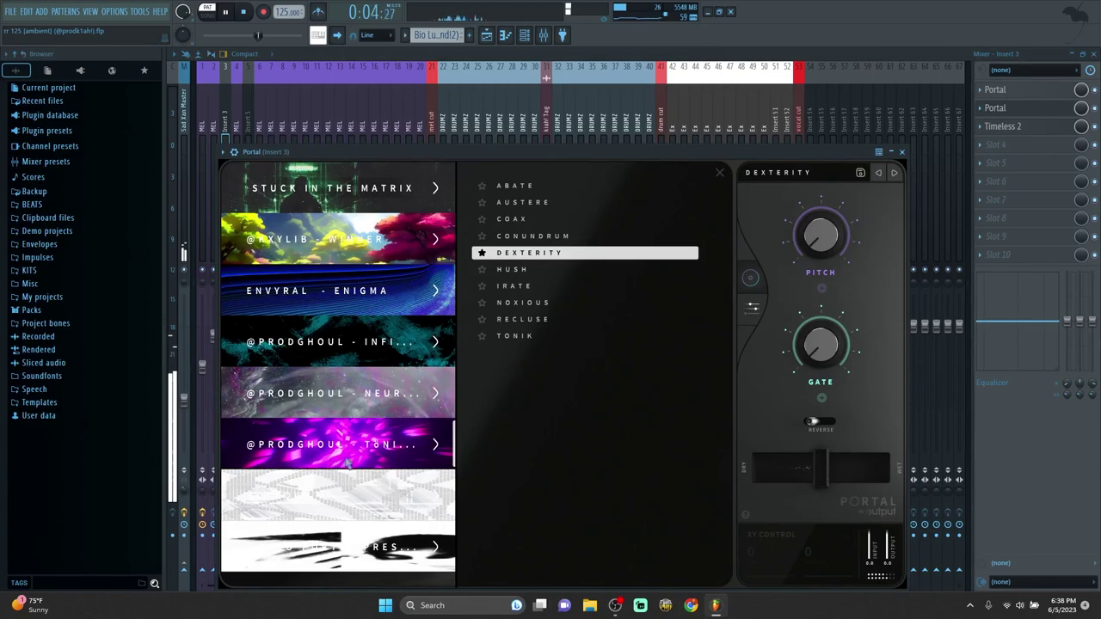
click(902, 152)
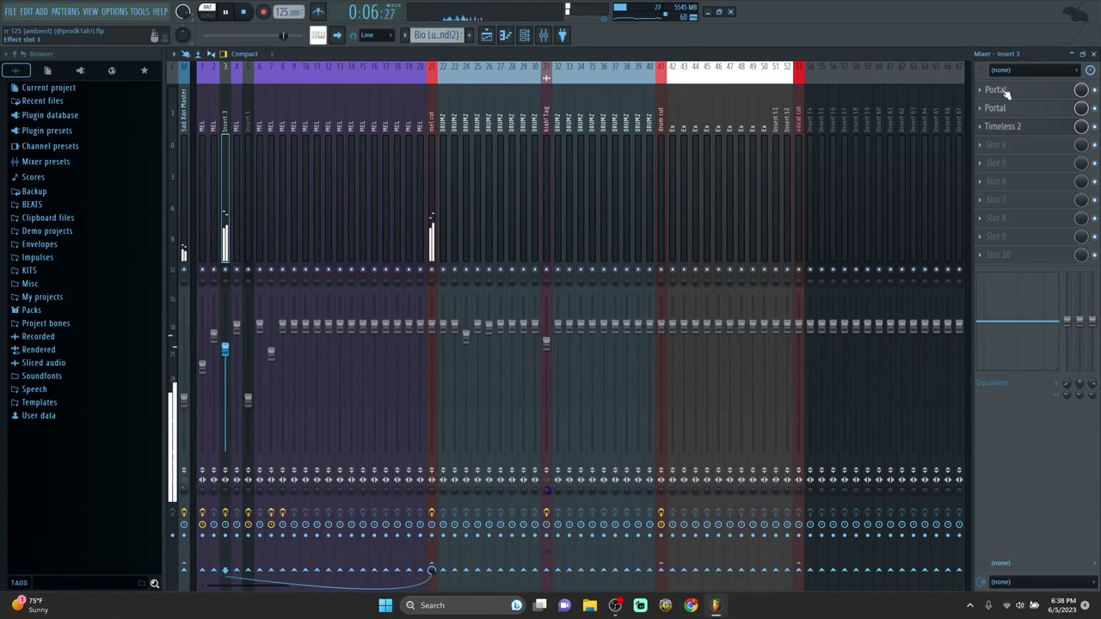
click(995, 90)
click(982, 149)
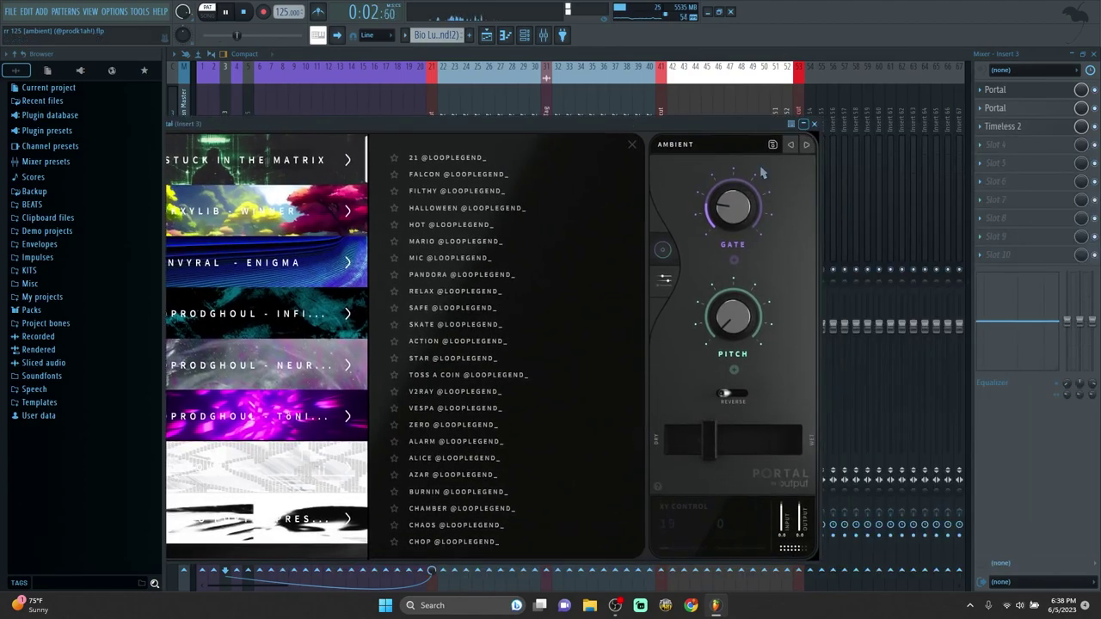
click(814, 124)
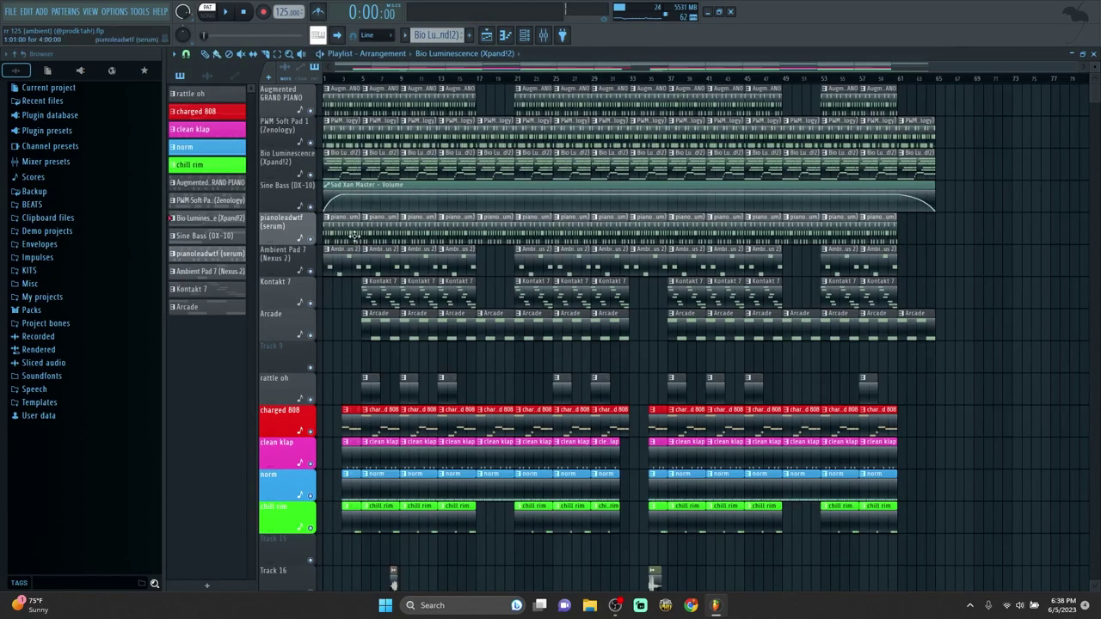
Open the pianoleadwtf pattern from the playlist in the piano roll, play it and view its Serum preset
double_click(348, 226)
click(388, 71)
key(space)
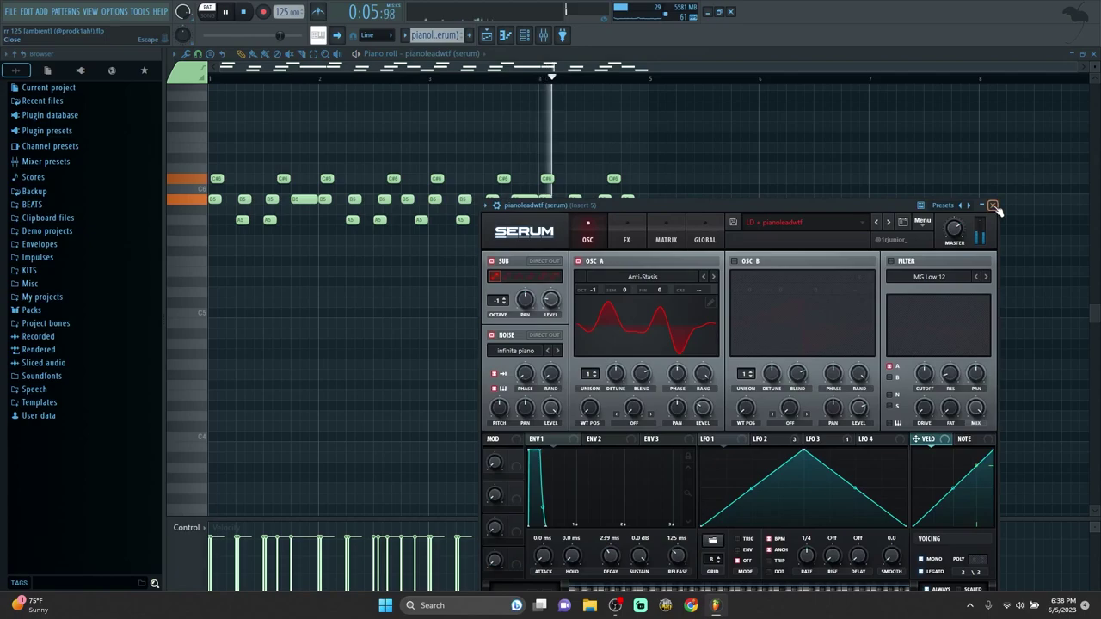
click(994, 208)
Review Vapor Dimension and the two ShaperBox 3 effects on the pianoleadwtf mixer track, then return to the notes
key(F9)
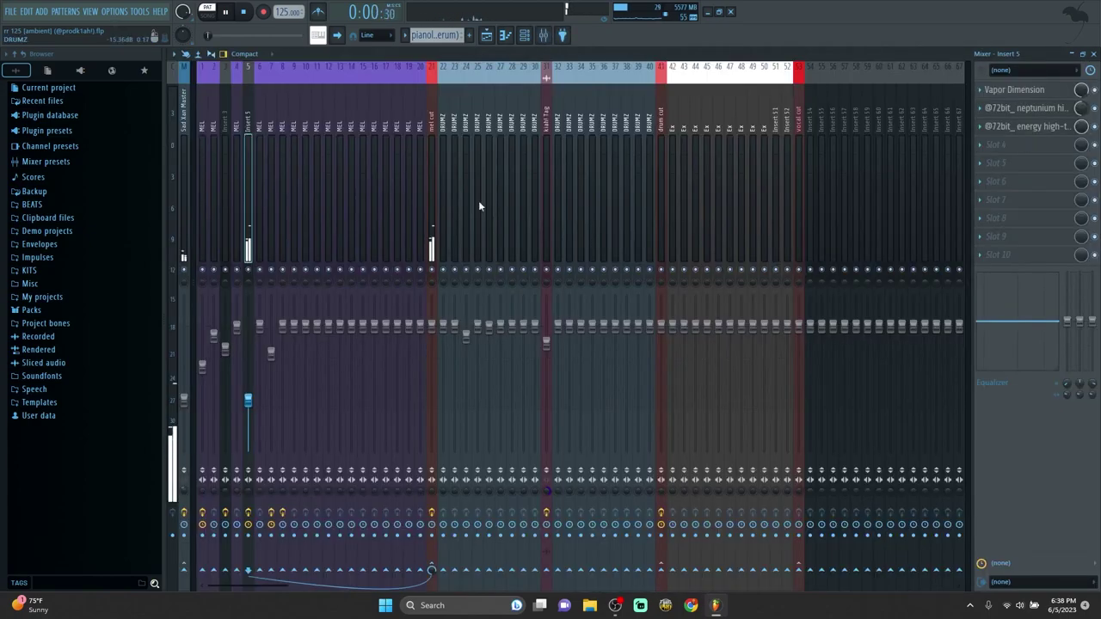
click(1023, 90)
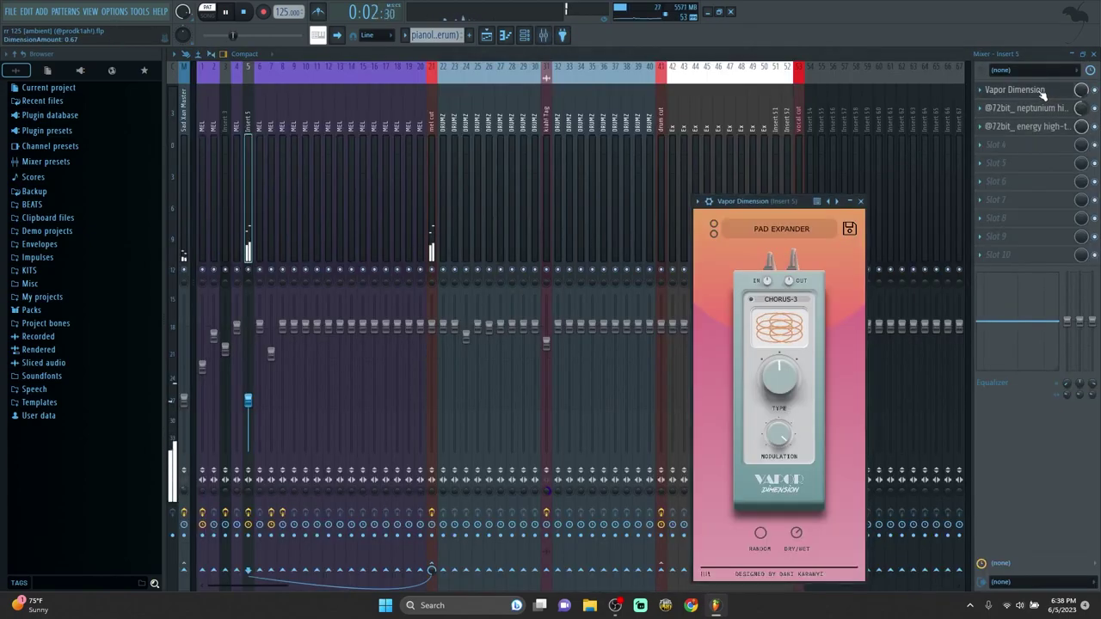
click(1039, 91)
click(1037, 108)
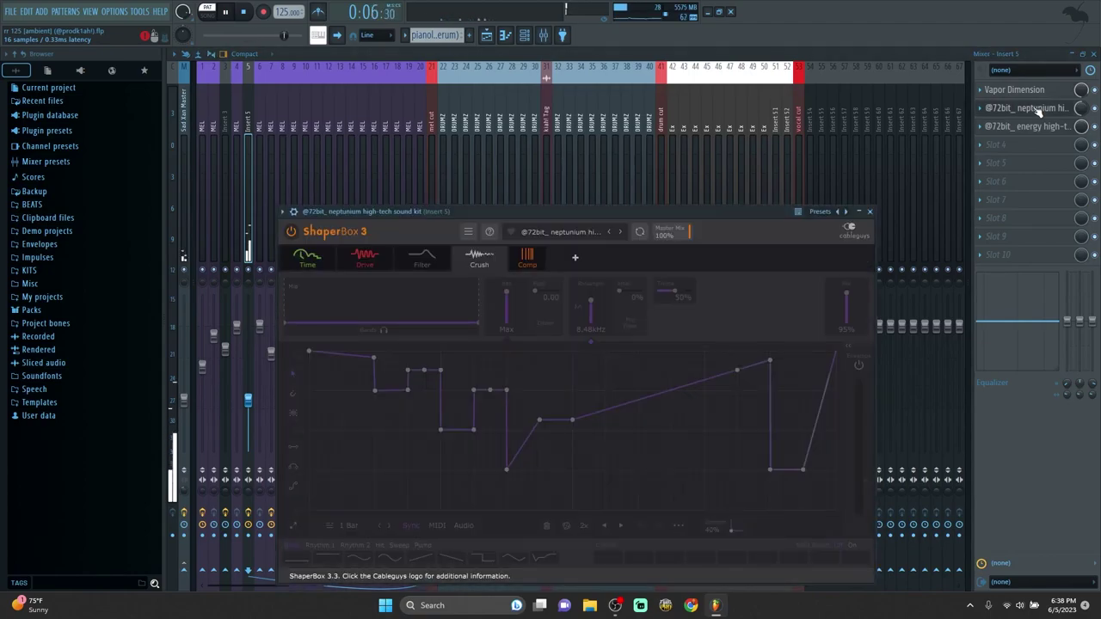
click(1039, 109)
click(1024, 127)
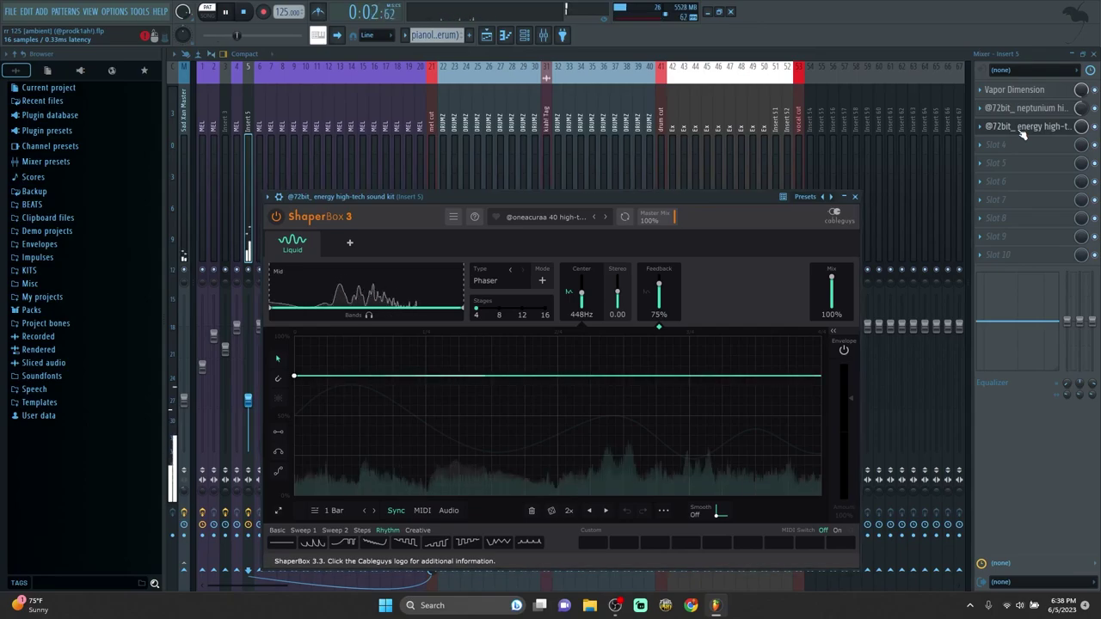
click(1004, 128)
key(Escape)
key(Escape)
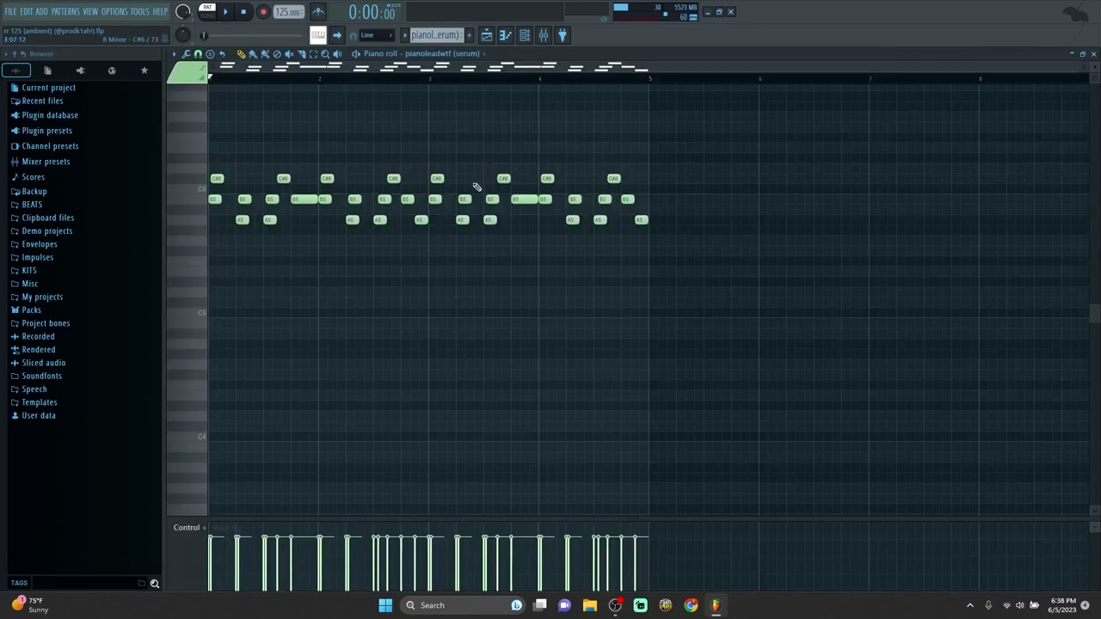
Play the Ambient Pad 7 pattern in the piano roll and review its Nexus 2 preset and mixer track
double_click(331, 268)
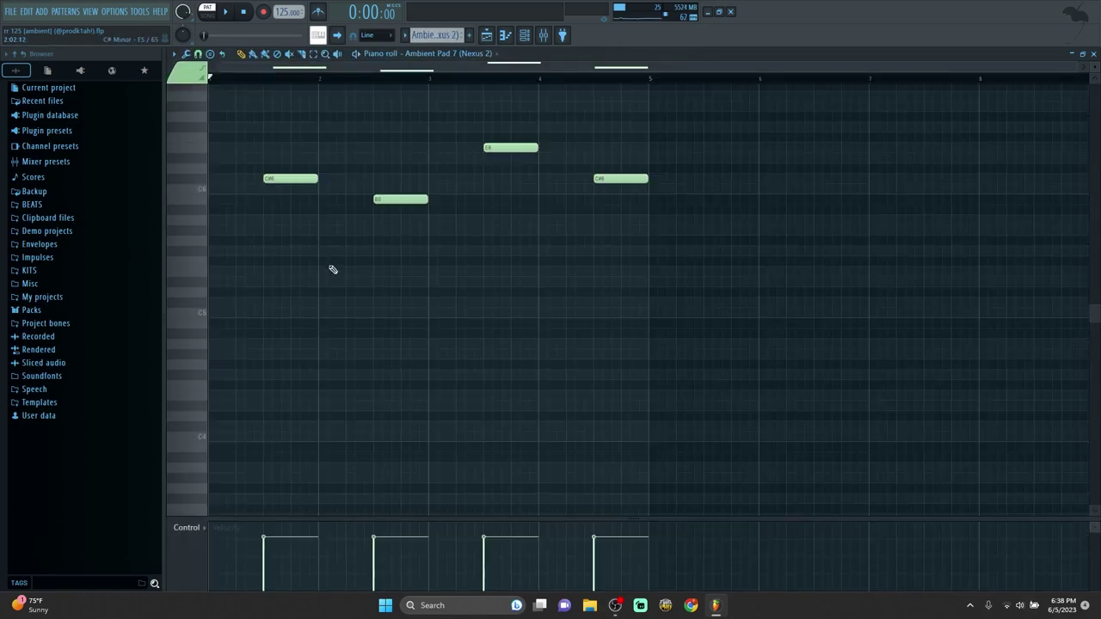
key(space)
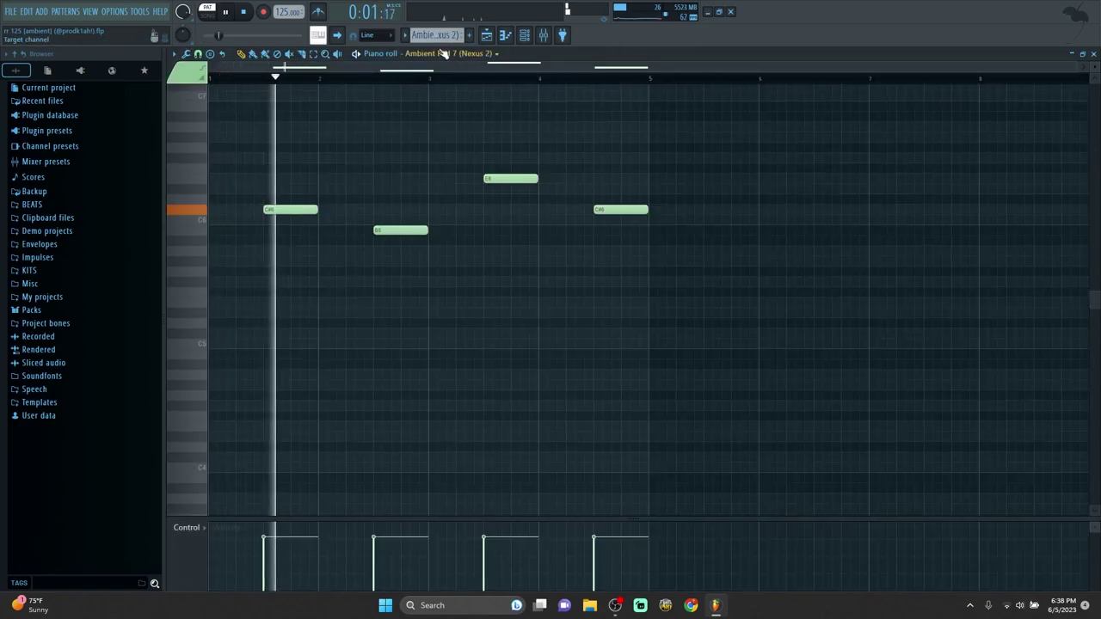
click(442, 54)
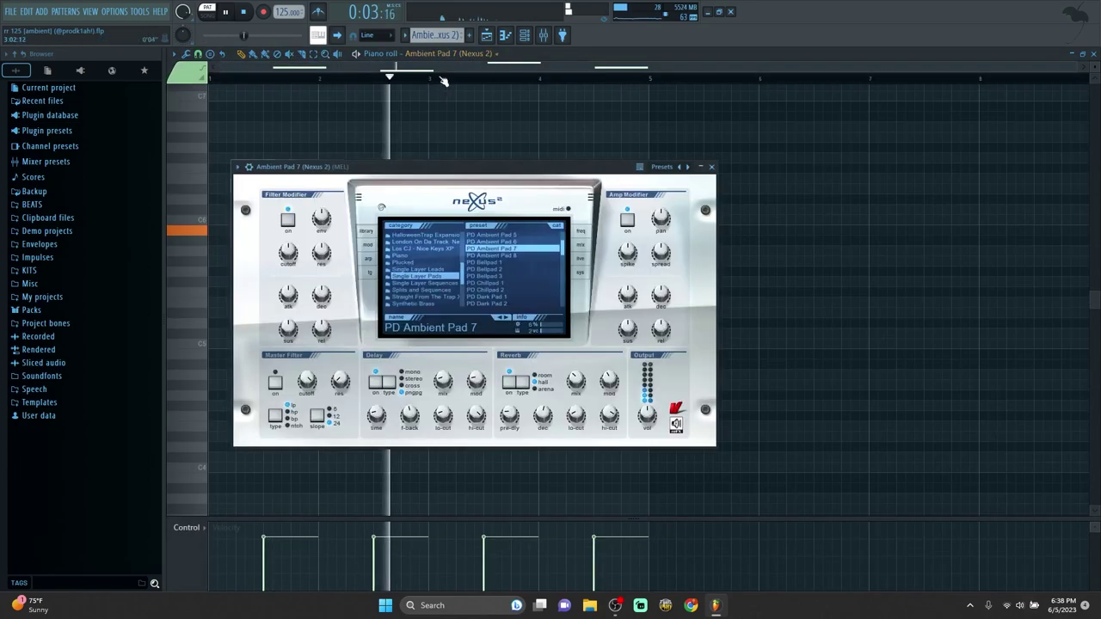
click(713, 167)
click(543, 35)
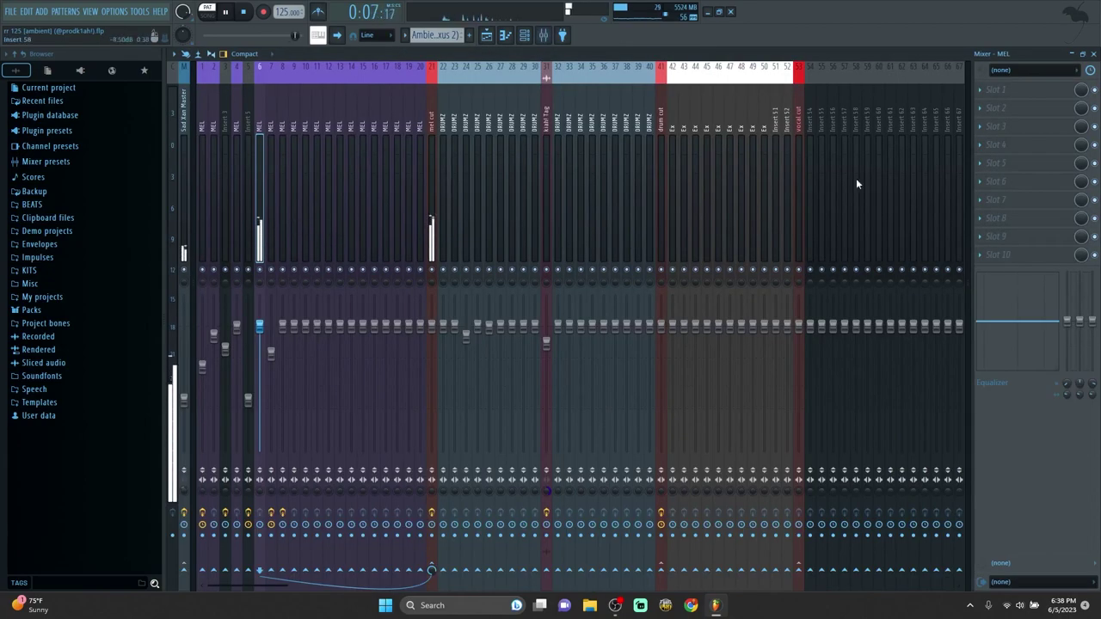
key(F9)
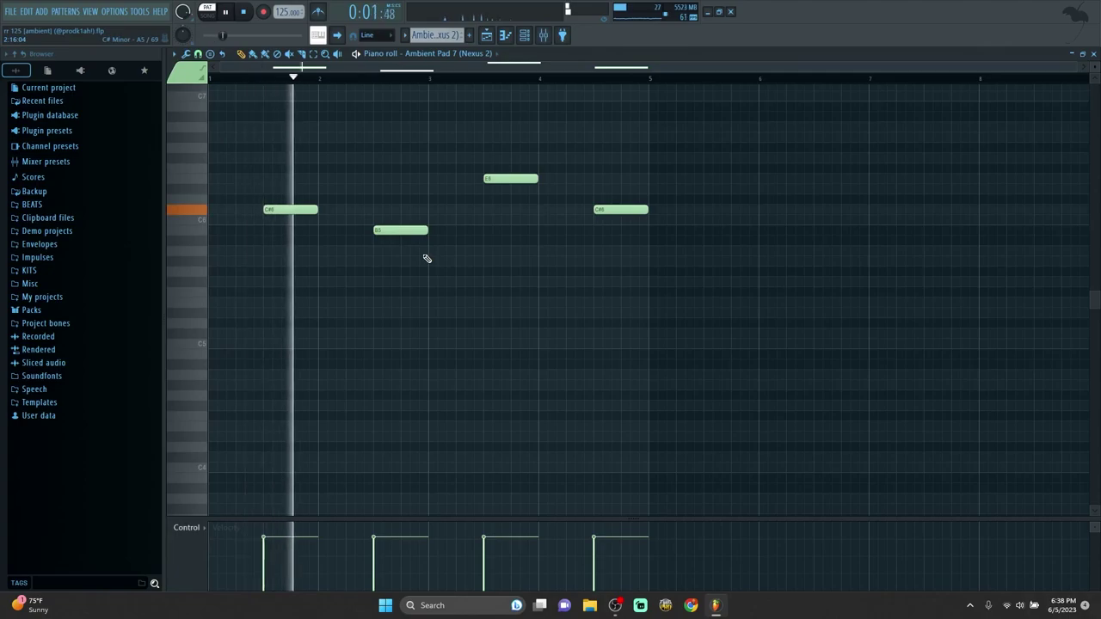
Open the Kontakt 7 pattern from the playlist in the piano roll, view its Pharlight instrument preset and play the notes
key(F5)
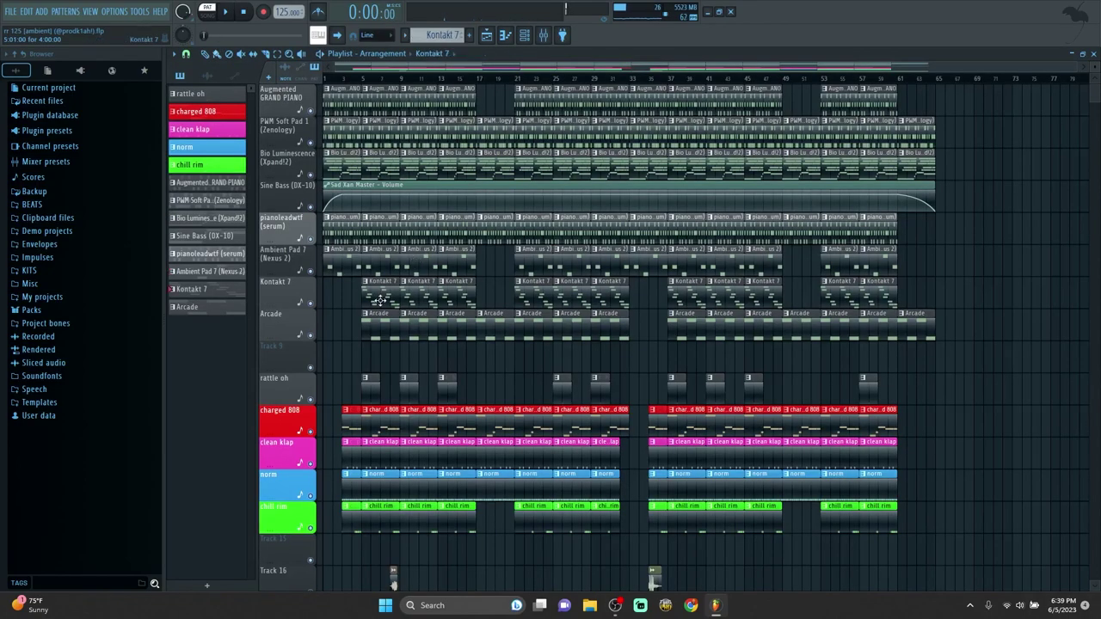
double_click(380, 300)
scroll(395, 84, left, 2)
click(421, 56)
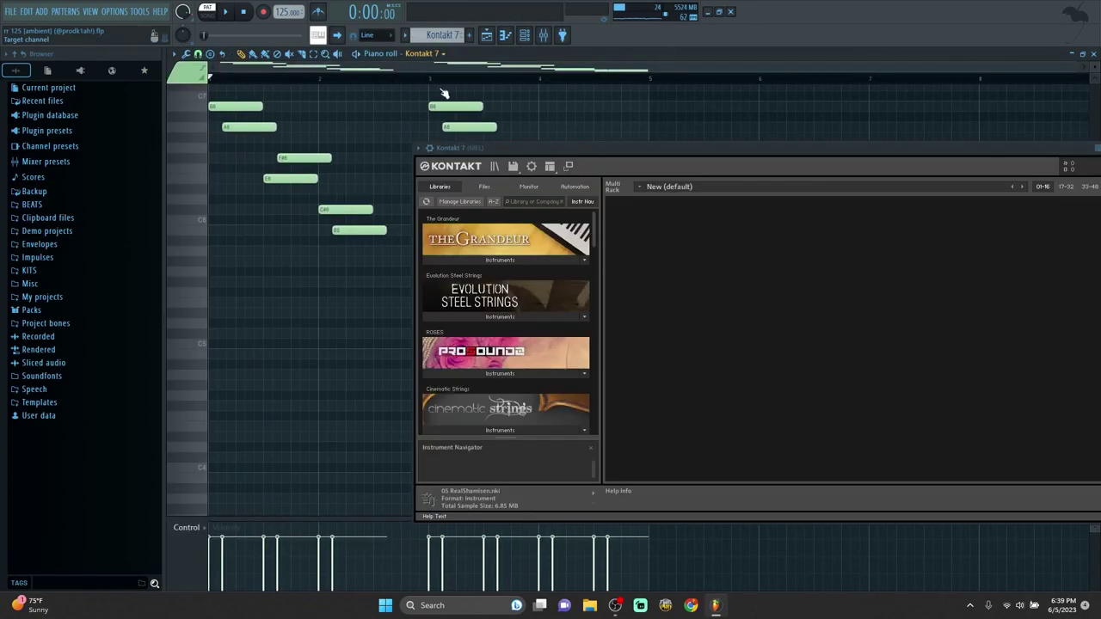
drag(570, 147, 310, 116)
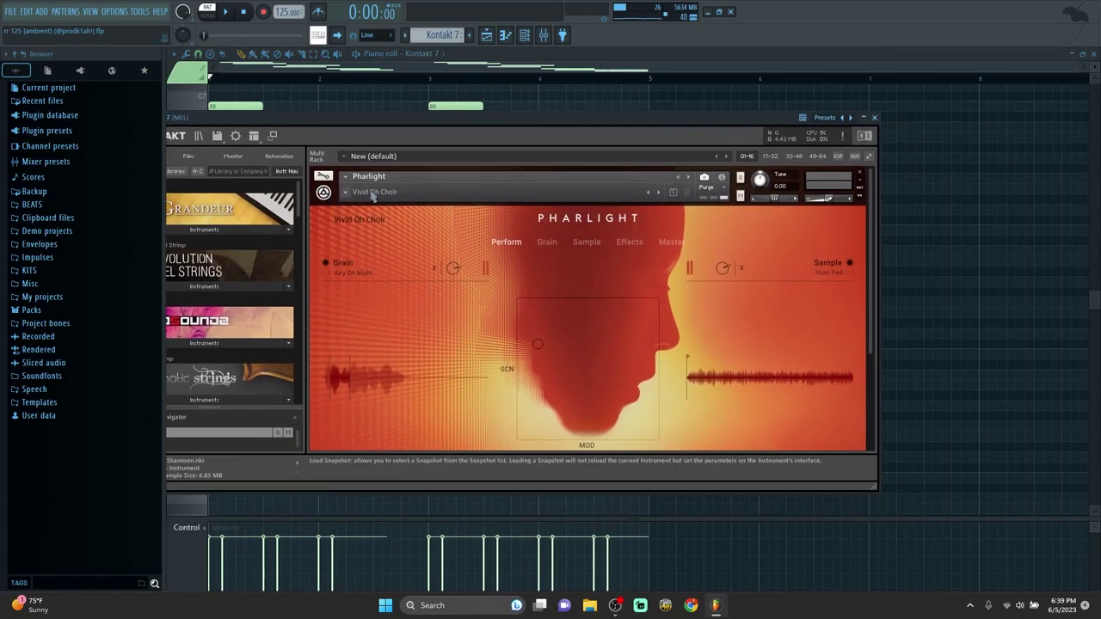
click(875, 117)
key(space)
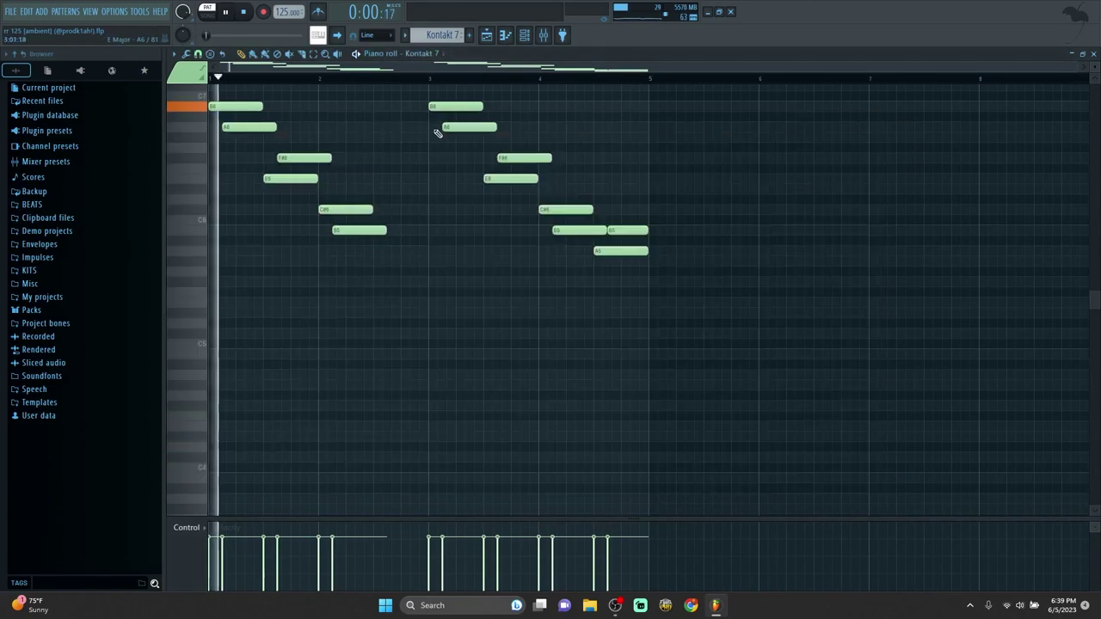
scroll(408, 157, up, 2)
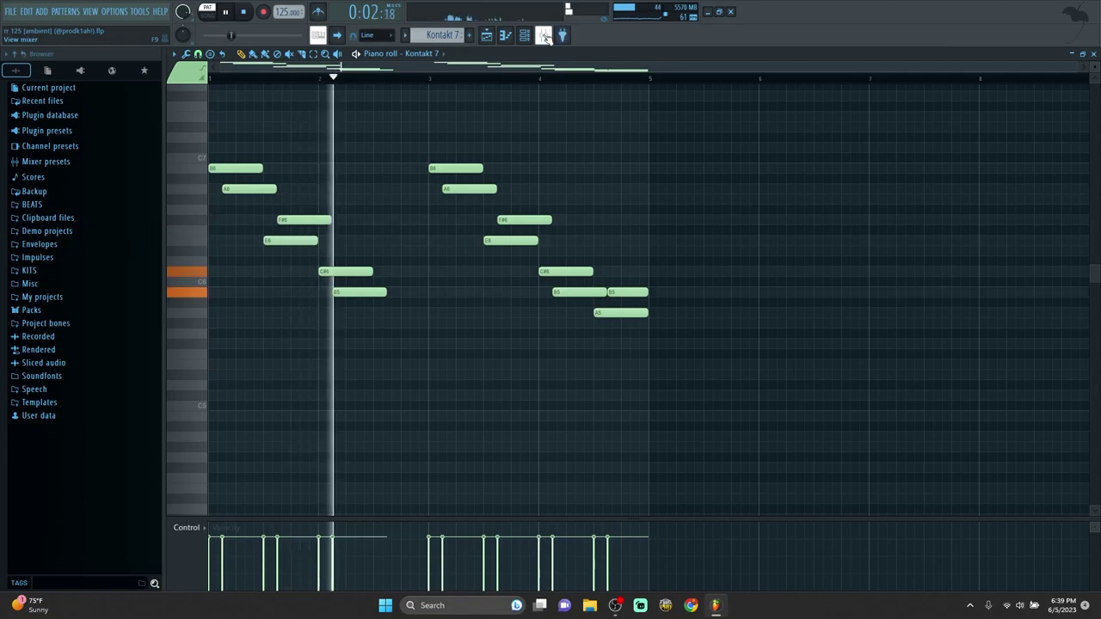
Review the Timeless 2, HalfTime and PanMan effects on the Kontakt 7 mixer track, then return to the notes
click(543, 35)
click(1006, 91)
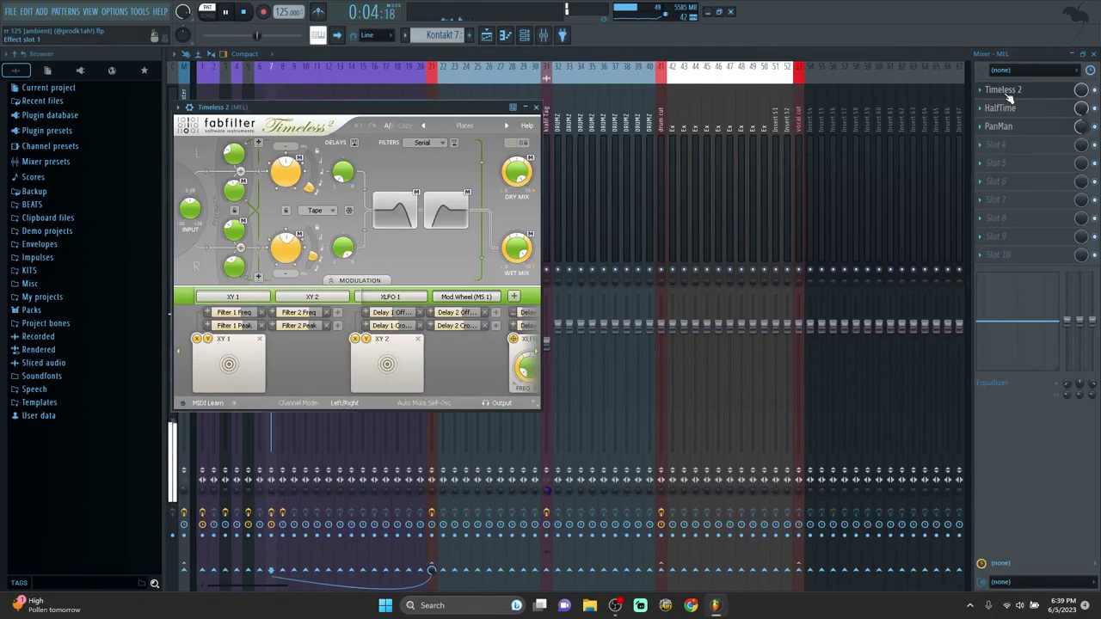
click(1006, 91)
click(1009, 108)
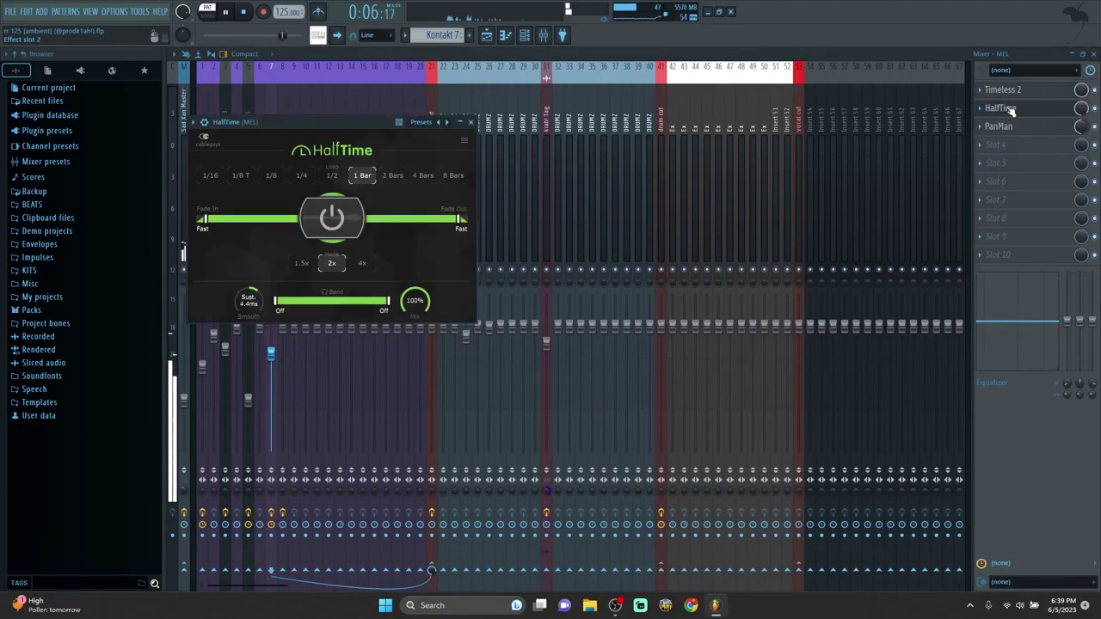
click(1011, 108)
click(1011, 127)
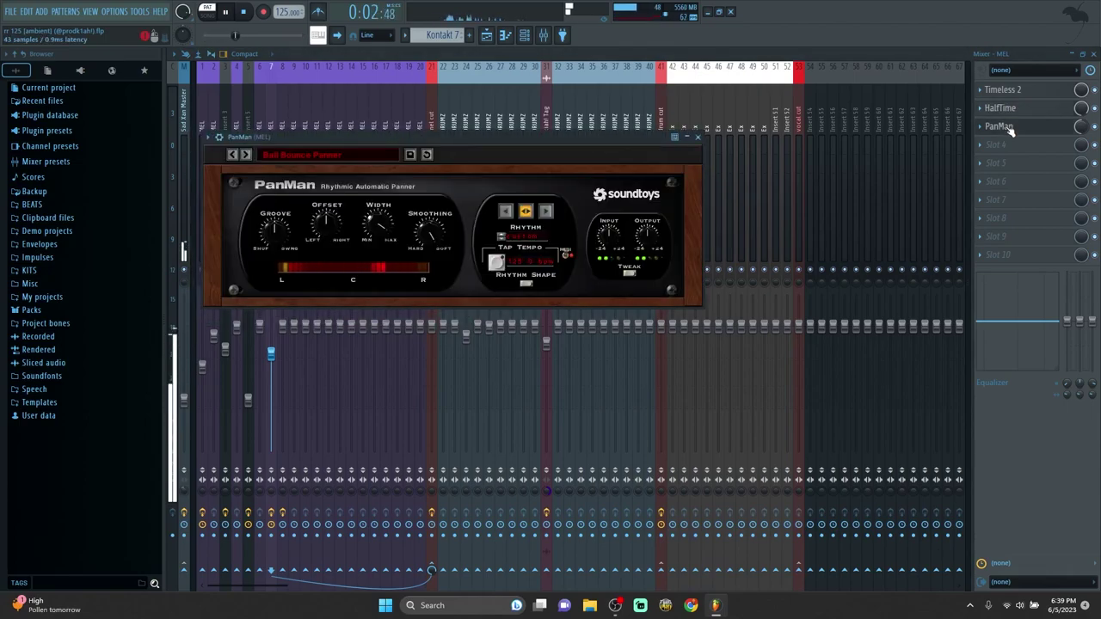
click(1011, 128)
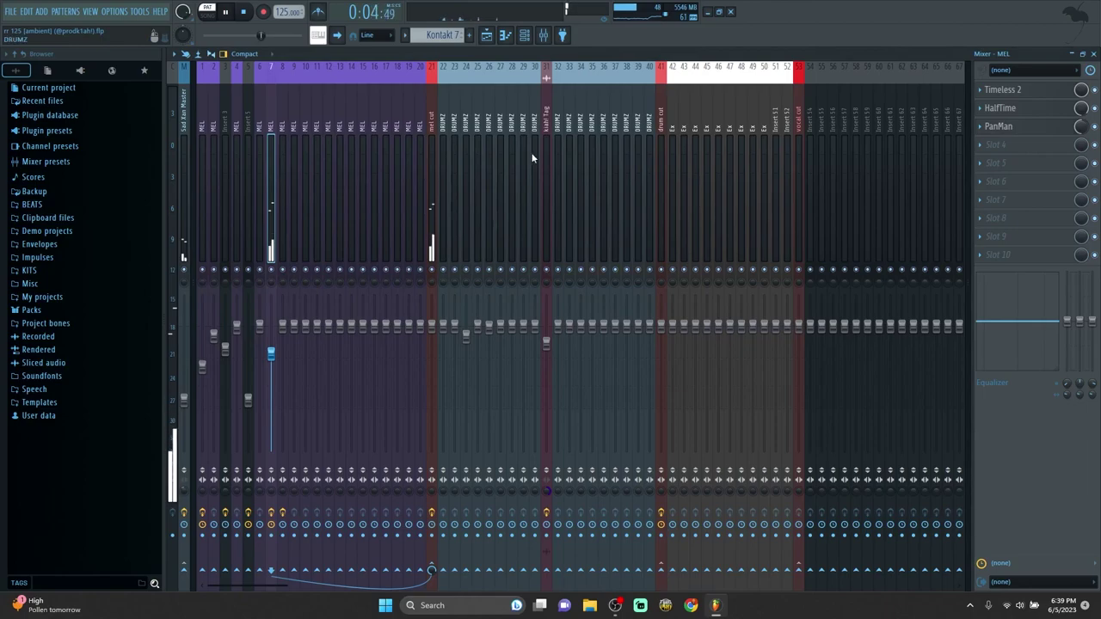
key(F7)
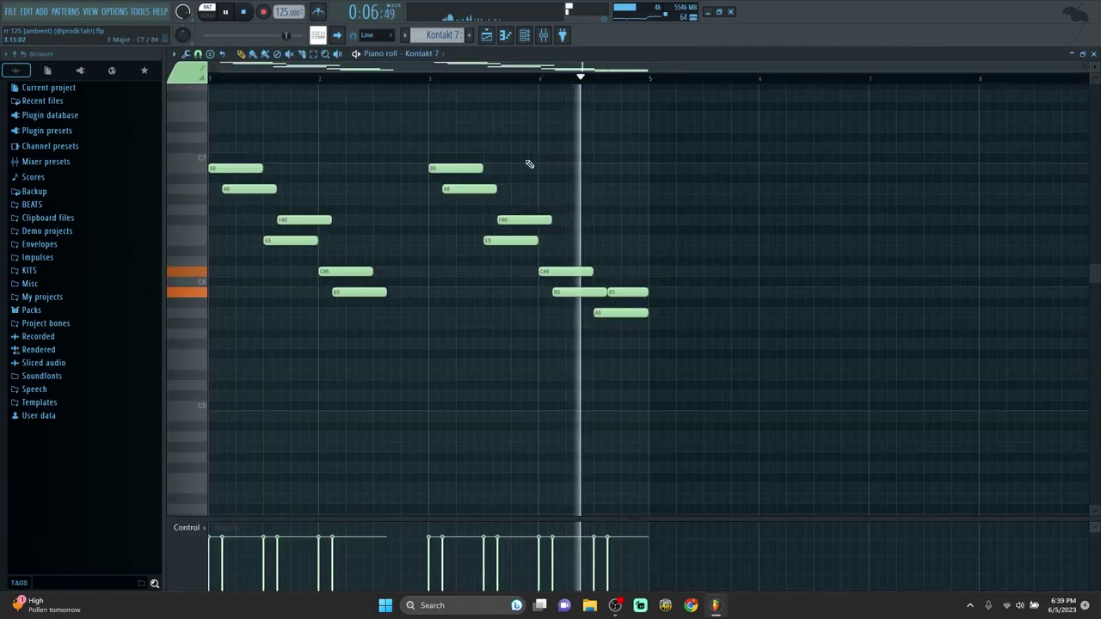
Play the Arcade pattern from the playlist in the piano roll and view its Arcade instrument preset
key(F5)
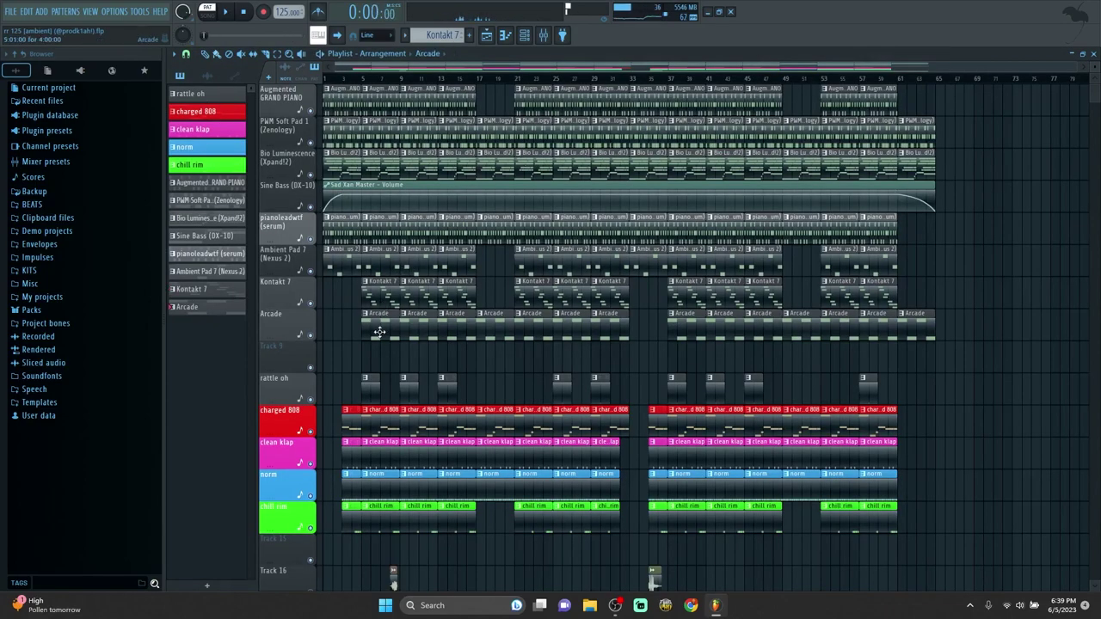
double_click(378, 332)
key(space)
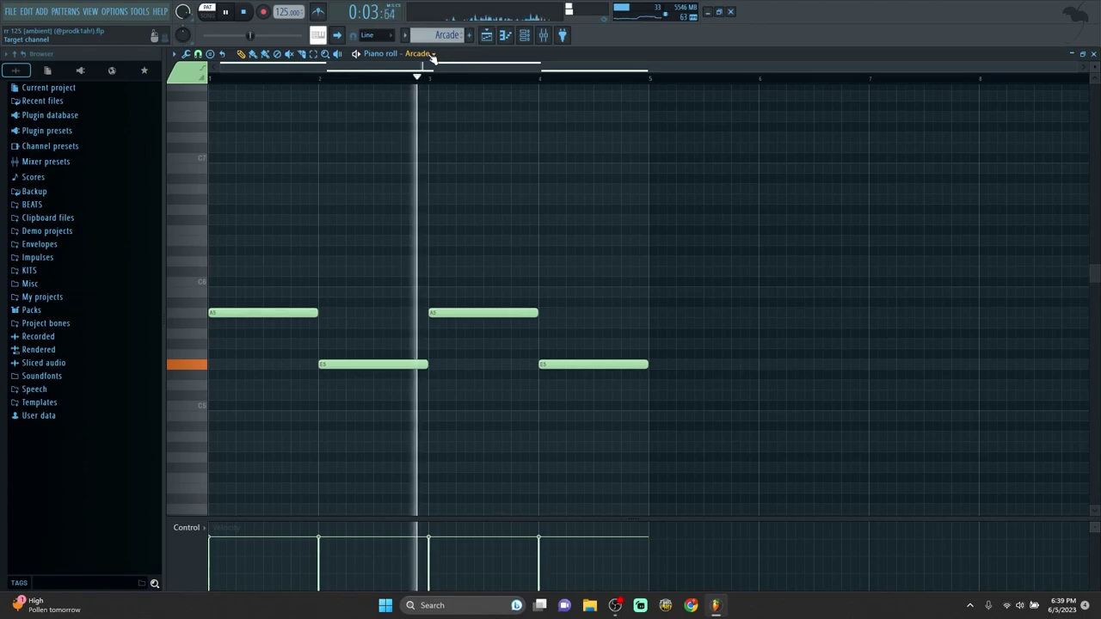
click(418, 54)
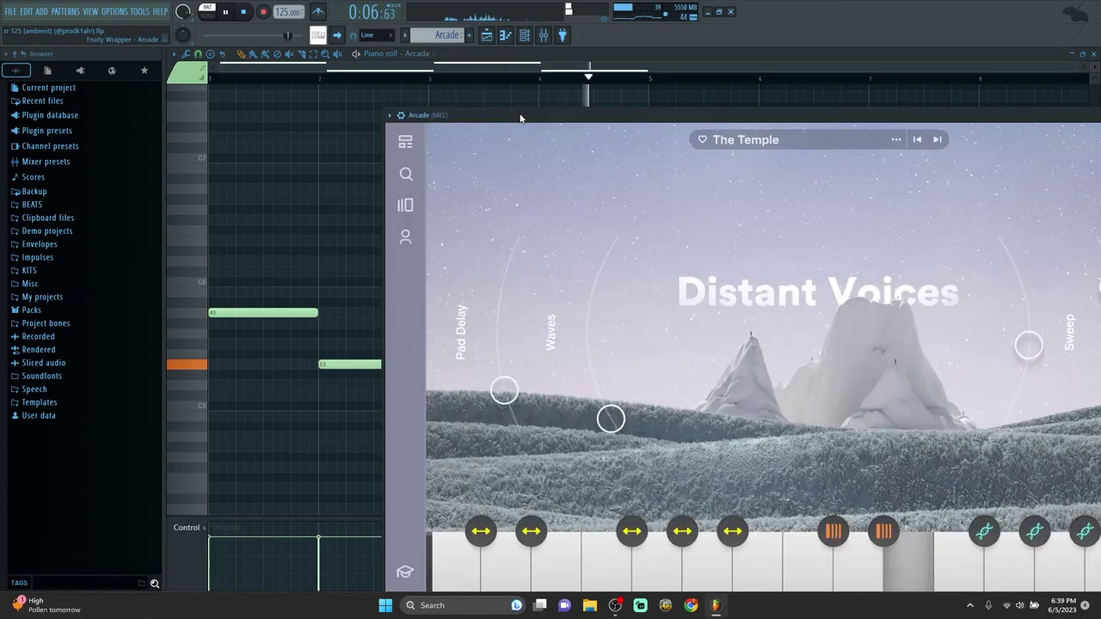
drag(519, 117, 313, 80)
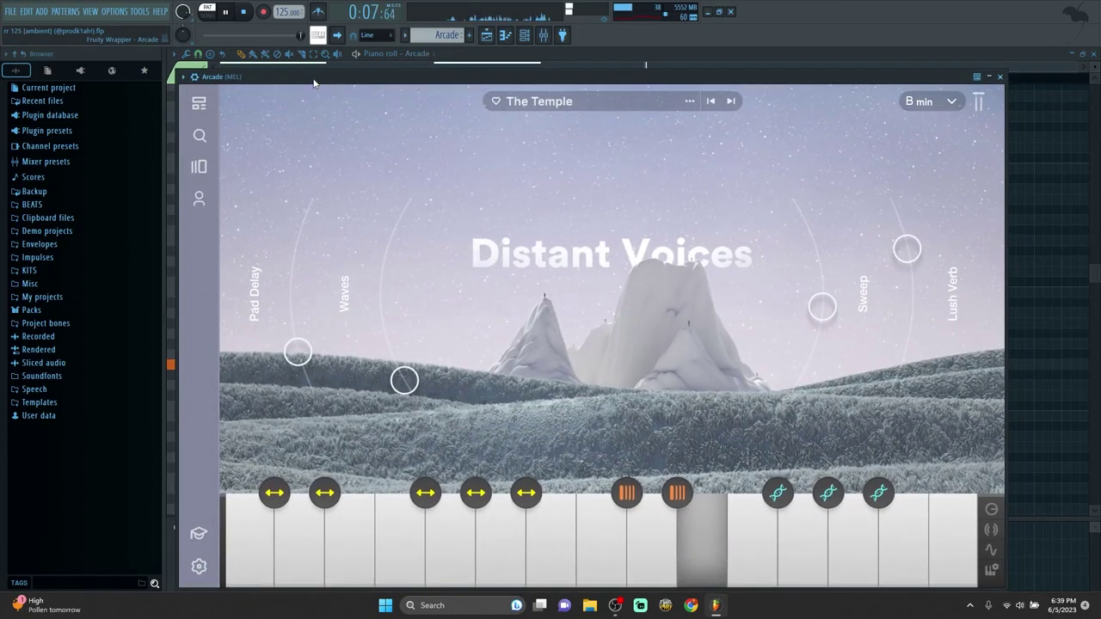
click(1000, 77)
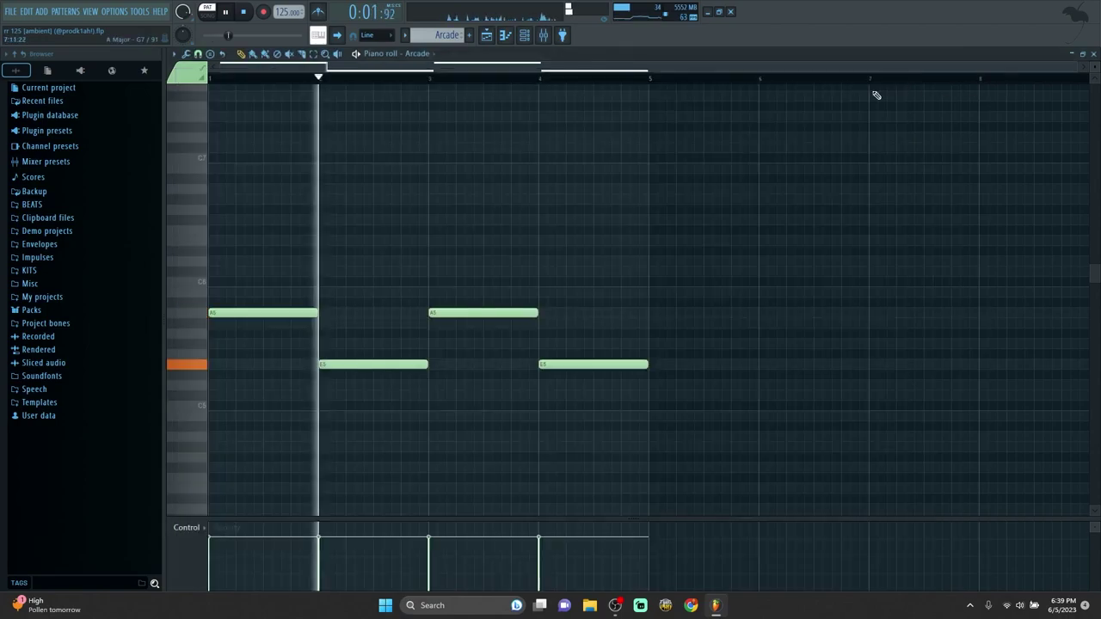
Inspect smartReverb and both Portal effects on the Arcade mixer track, toggling the second Portal's enable switch
key(F9)
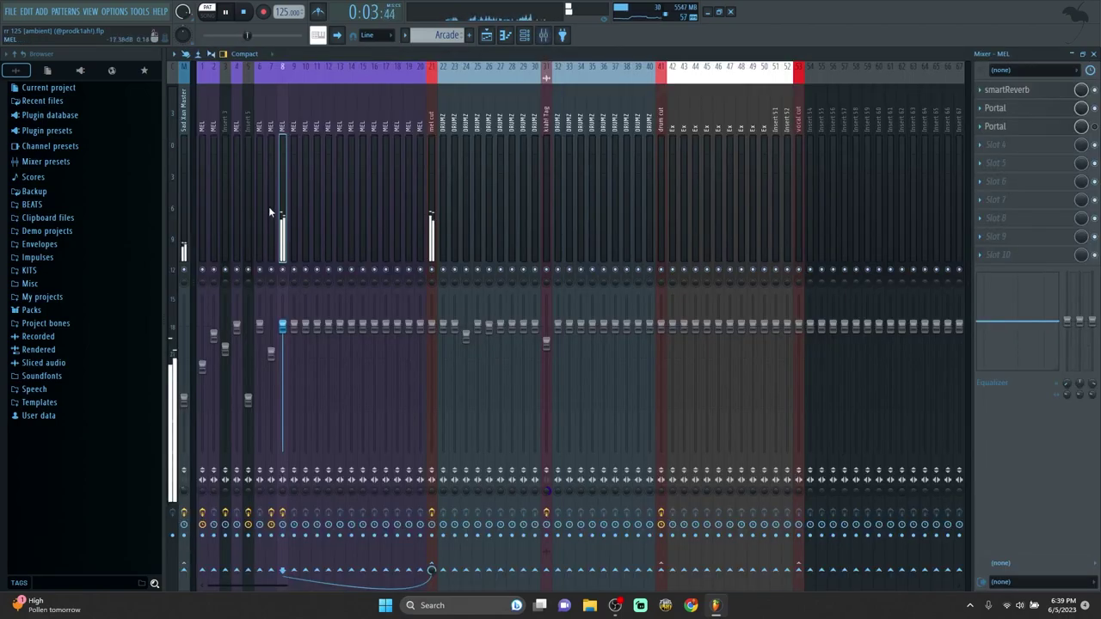
click(1012, 90)
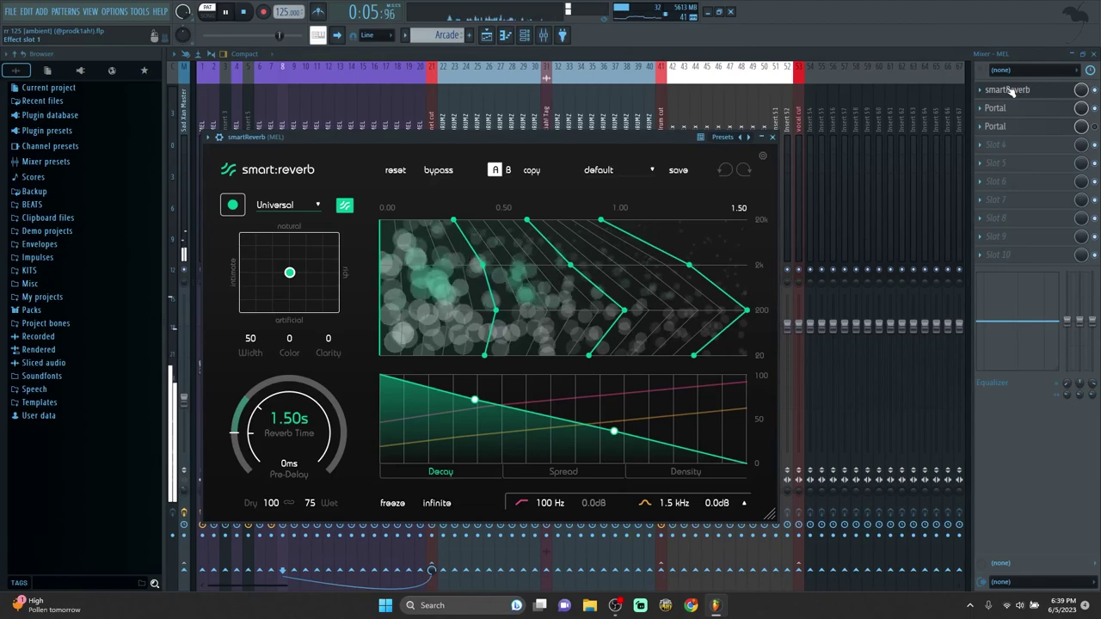
click(1012, 90)
click(1011, 113)
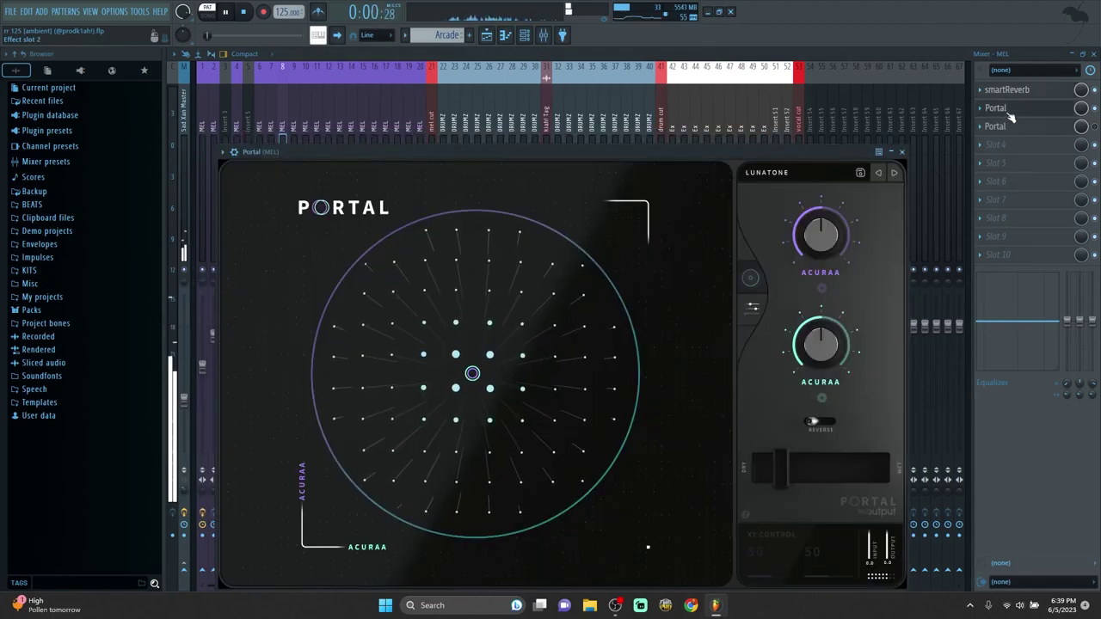
click(1010, 113)
click(1001, 134)
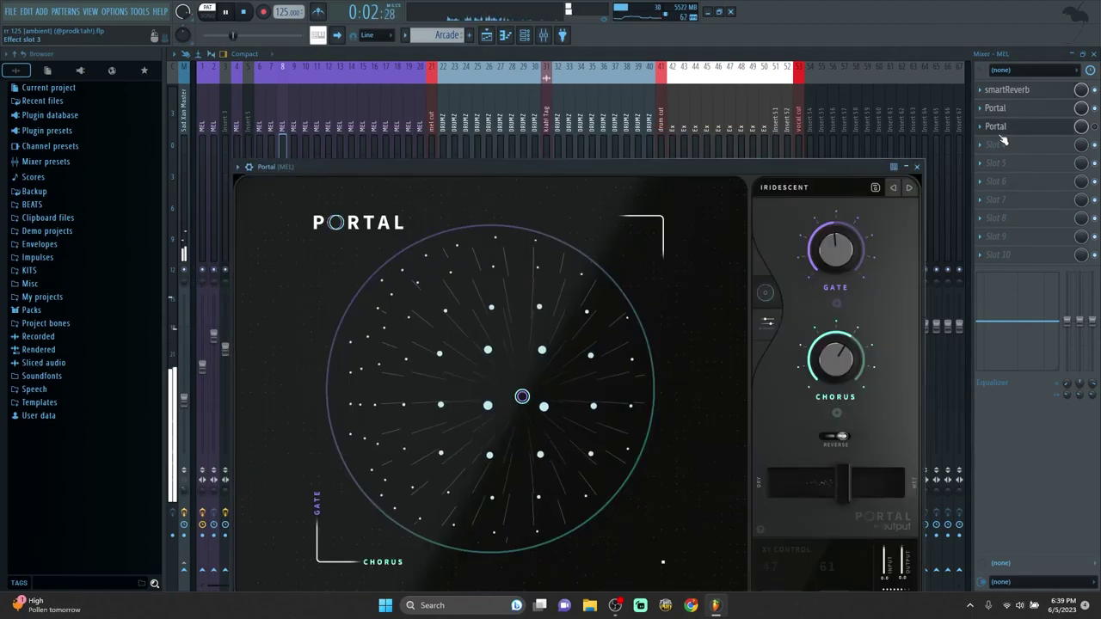
click(1093, 128)
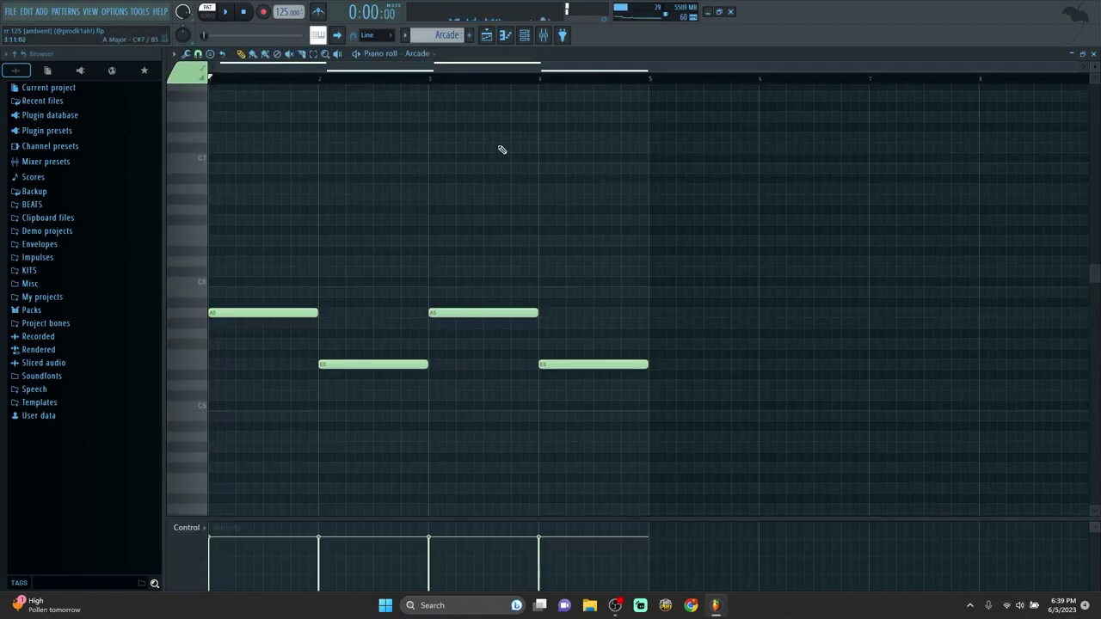
Solo the melody tracks from Augmented GRAND PIANO through Arcade in the playlist and play the arrangement in song mode
key(F5)
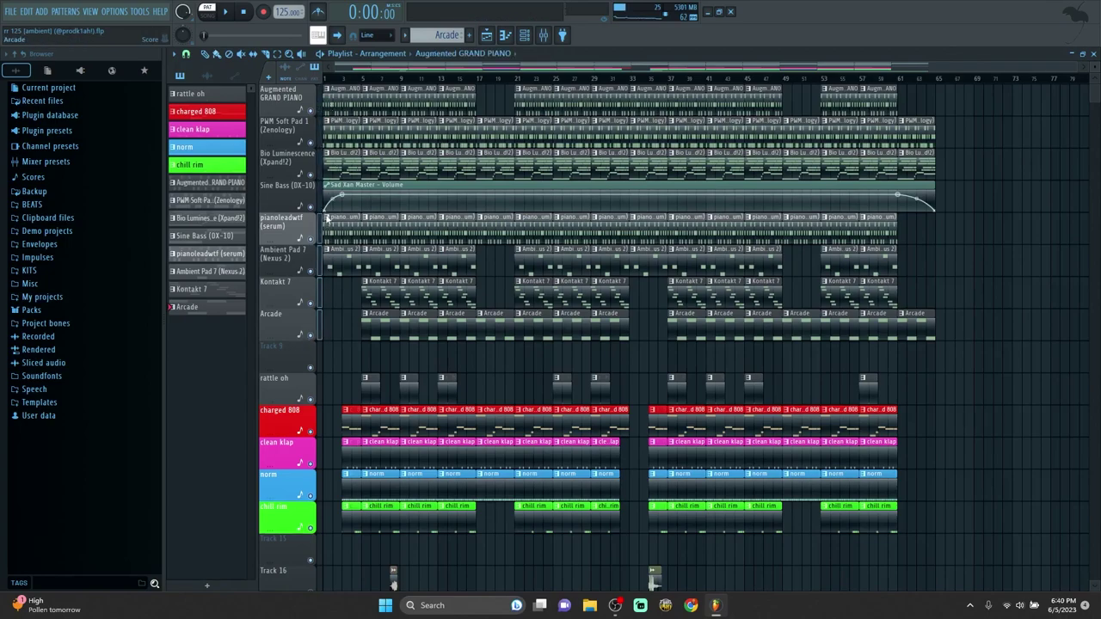
right_click(311, 110)
key(l)
key(space)
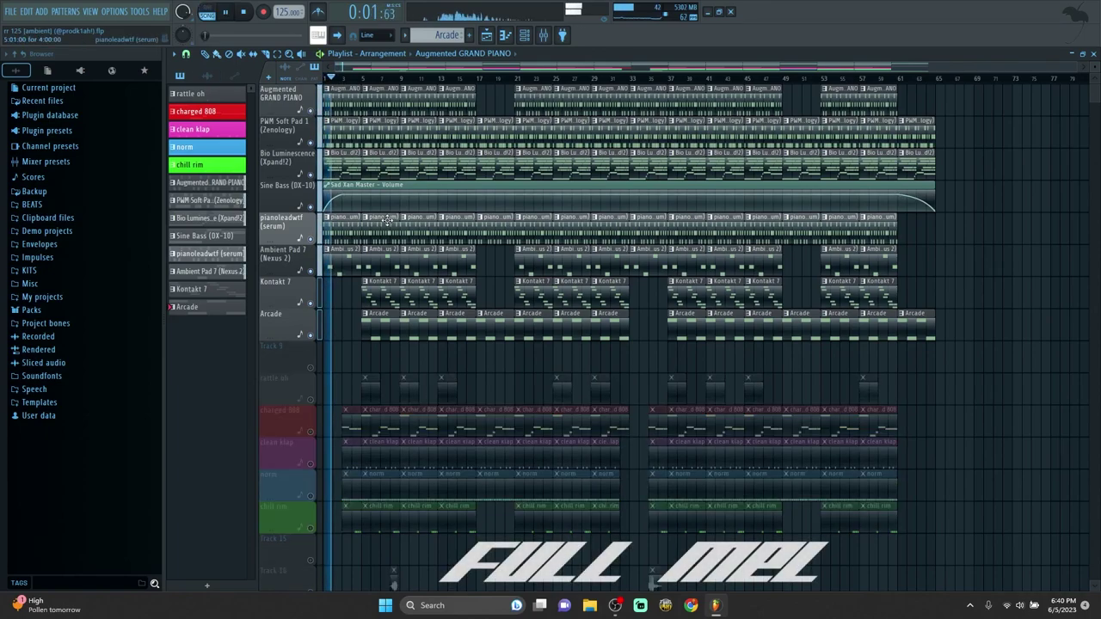
scroll(391, 275, down, 5)
scroll(391, 280, up, 4)
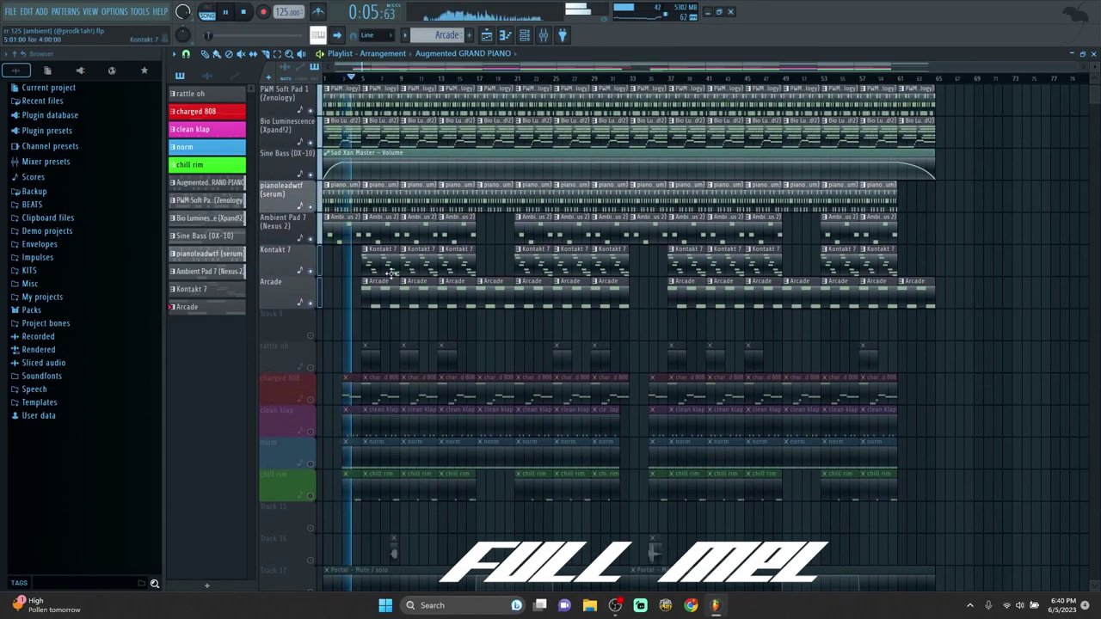
scroll(391, 274, up, 1)
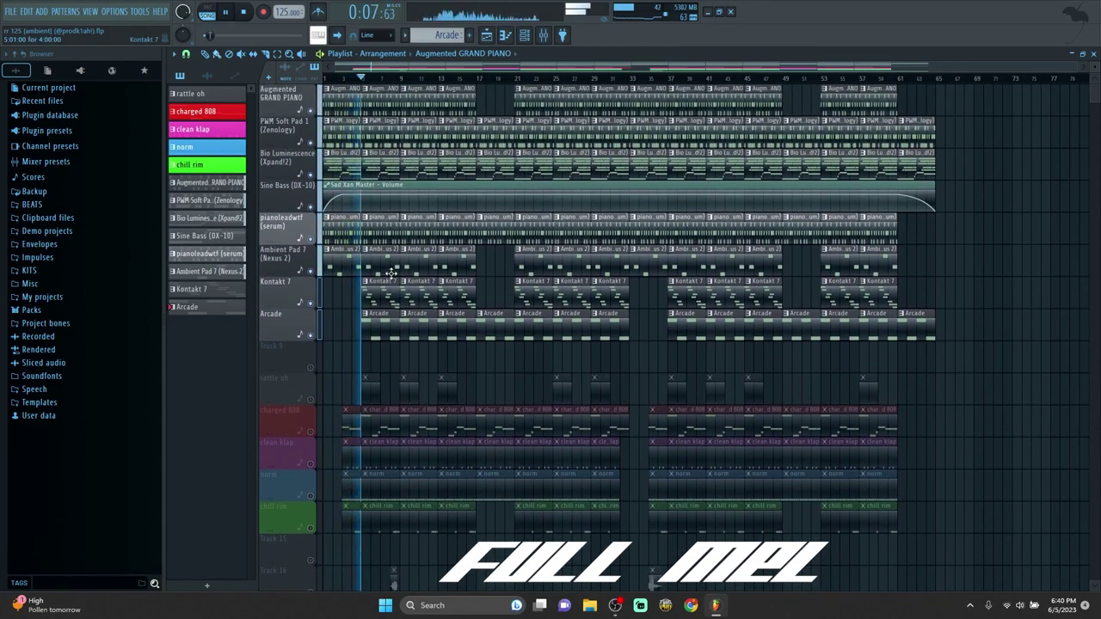
Inspect the Fruity Parametric EQ 2 curve on the mel cut mixer track, then return to the playlist
click(543, 36)
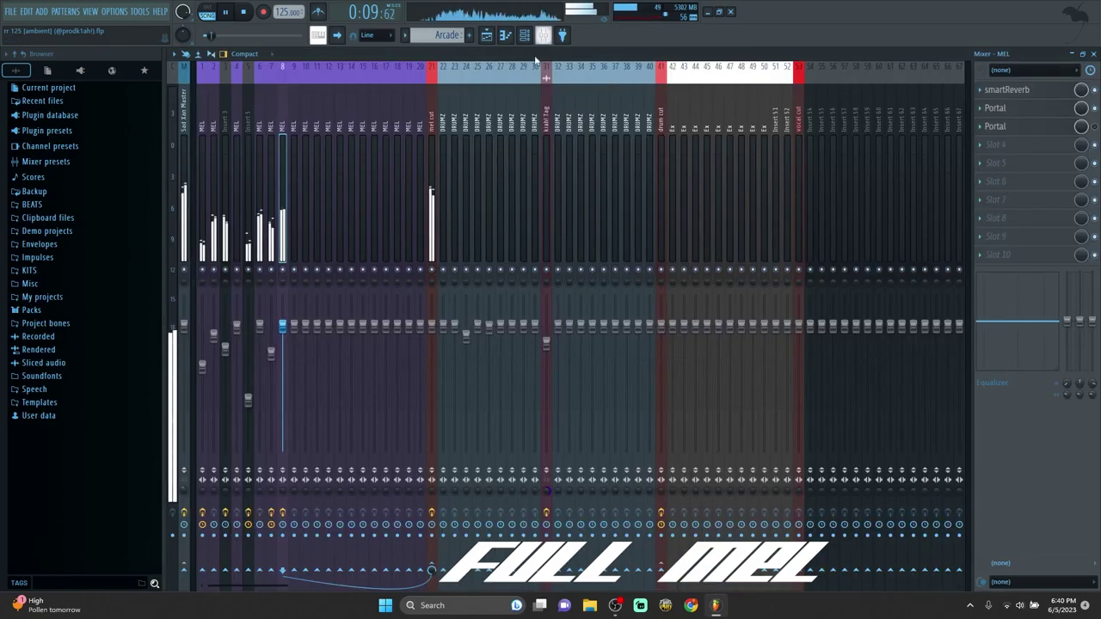
click(434, 164)
click(1012, 90)
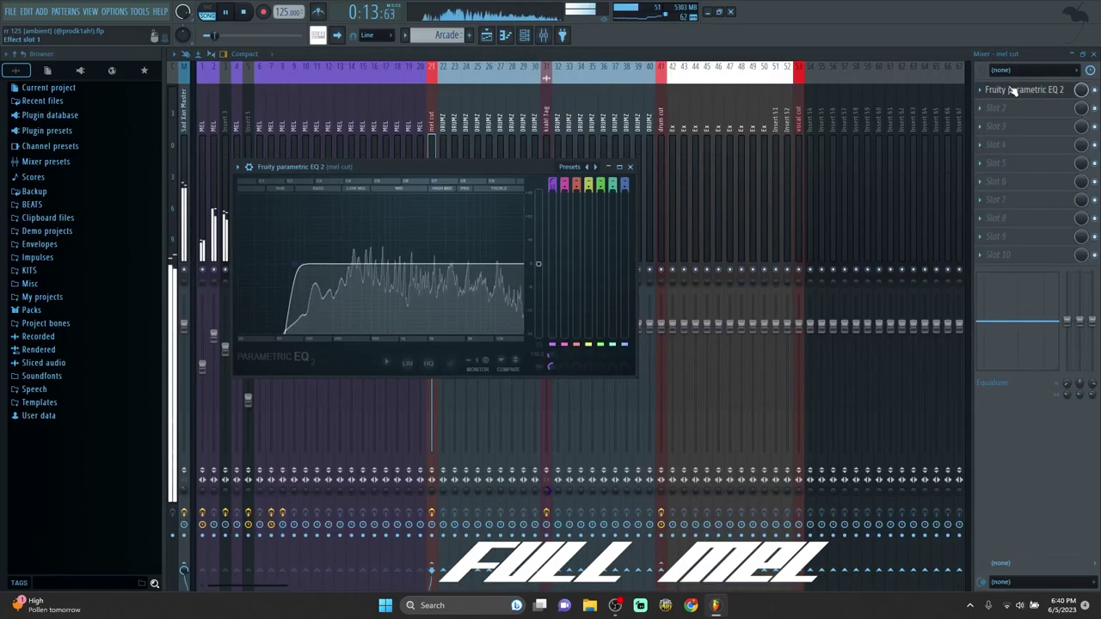
click(1011, 90)
key(F5)
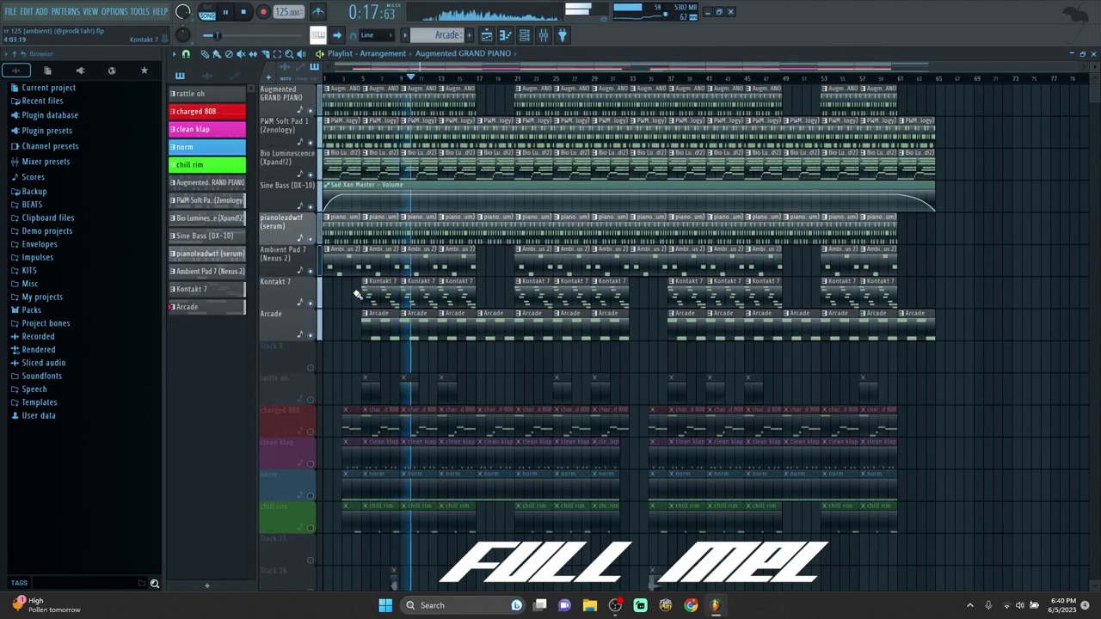
Examine the Portal mute automation on Track 17 and its matching Portal slot on the Arcade mixer track, then return to the playlist
scroll(404, 379, down, 3)
scroll(530, 319, up, 1)
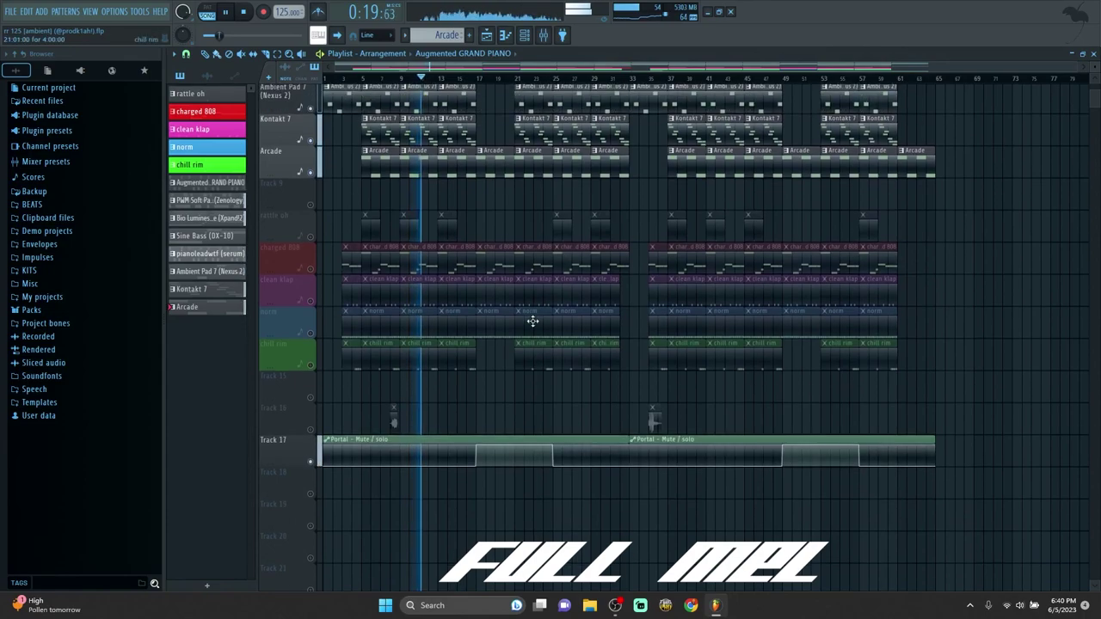
click(546, 37)
click(286, 198)
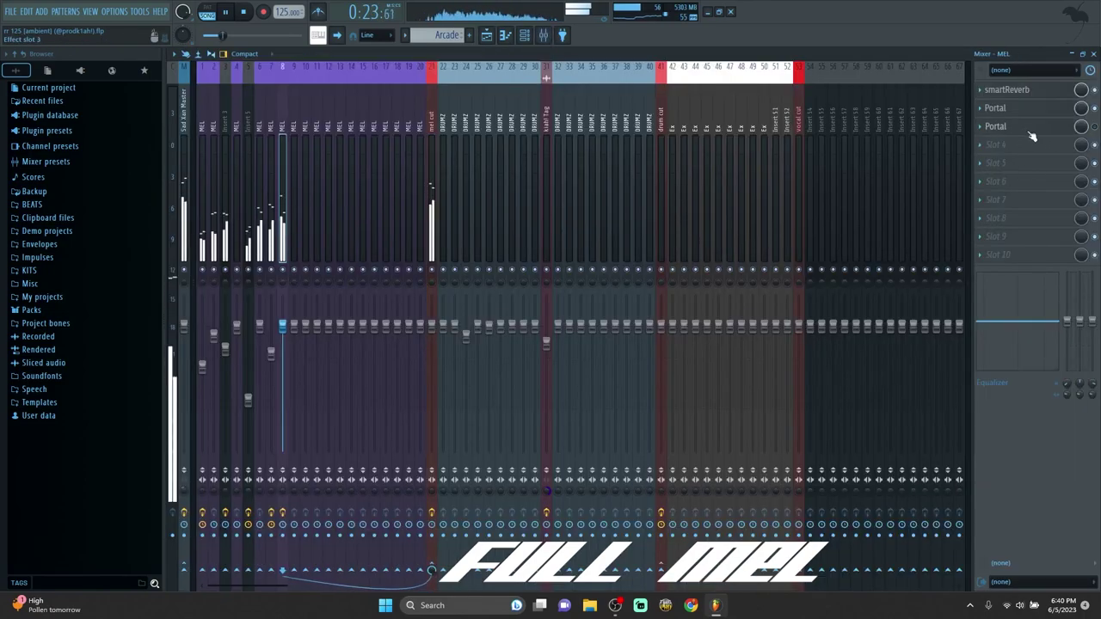
key(F5)
scroll(488, 285, up, 3)
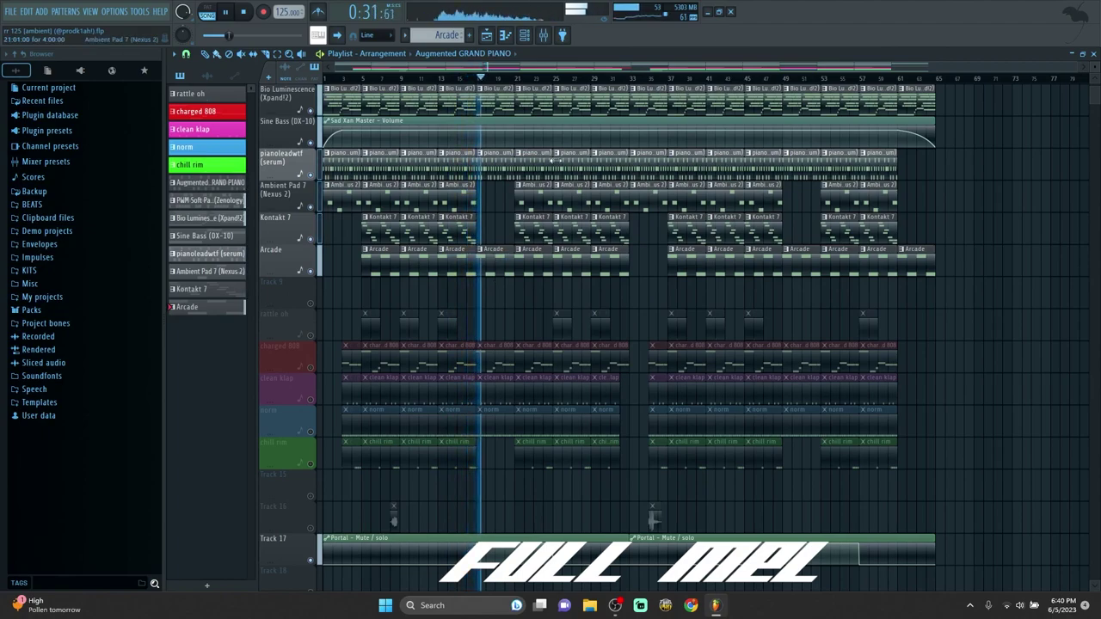
Show the automation clip option for the second Portal's enable switch on the Arcade mixer track, then return to the playlist
click(542, 35)
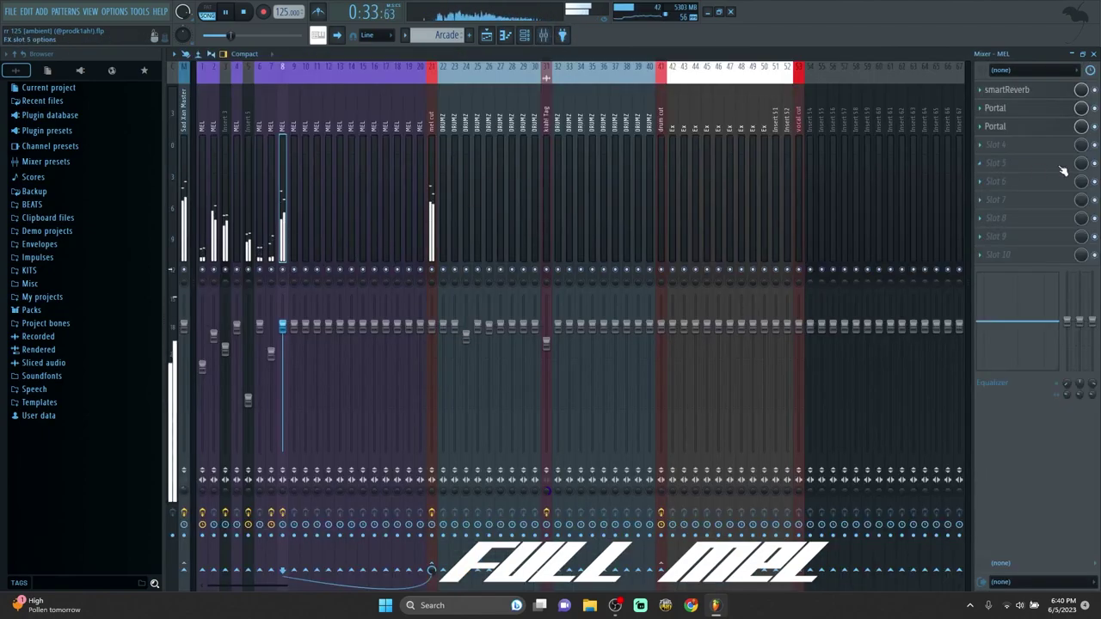
right_click(1094, 127)
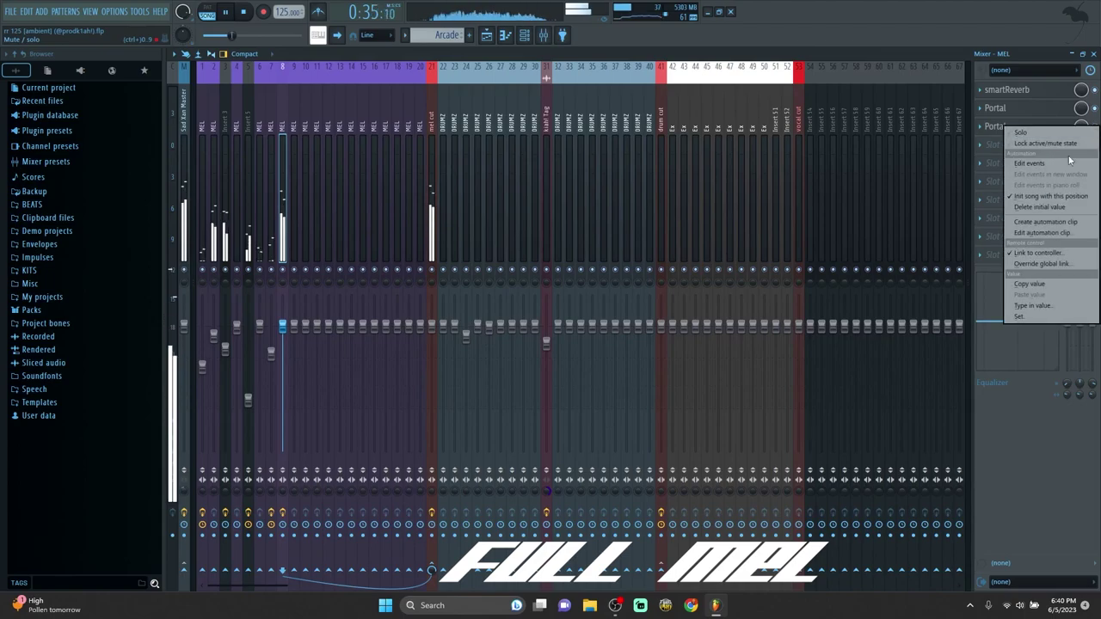
click(1041, 223)
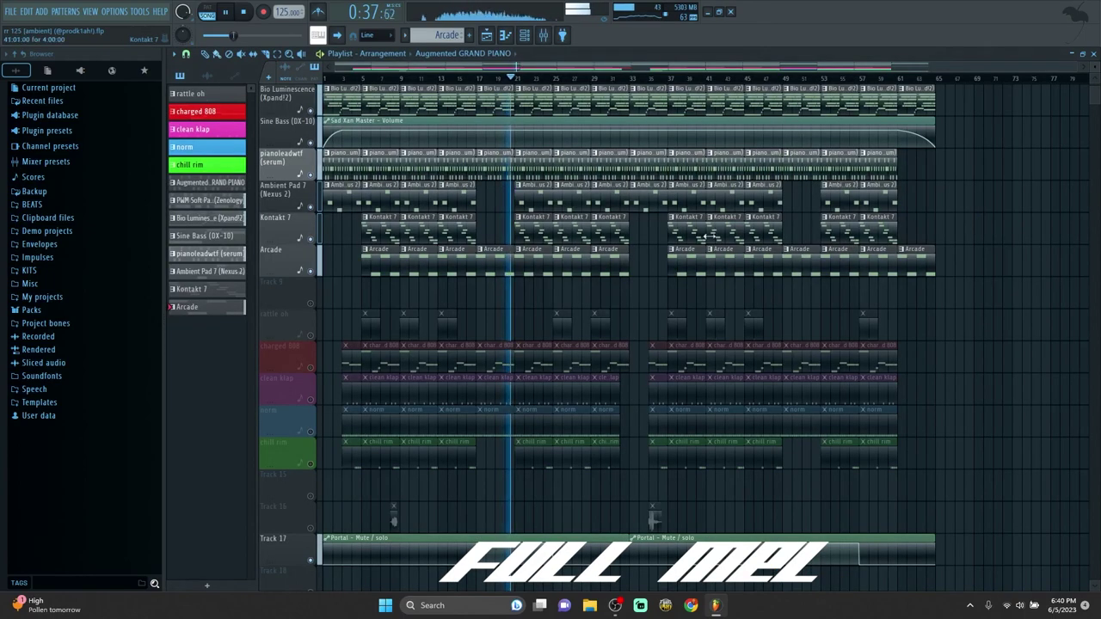
Review the soloed melody tracks in the playlist while the song plays, then stop playback
scroll(714, 232, up, 2)
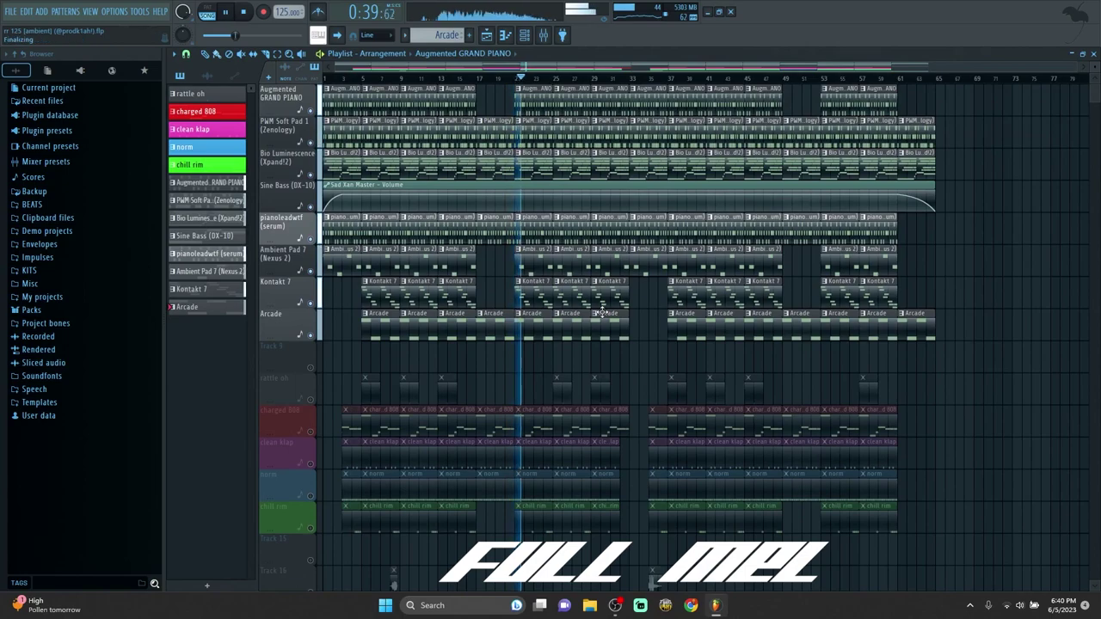
scroll(602, 313, down, 2)
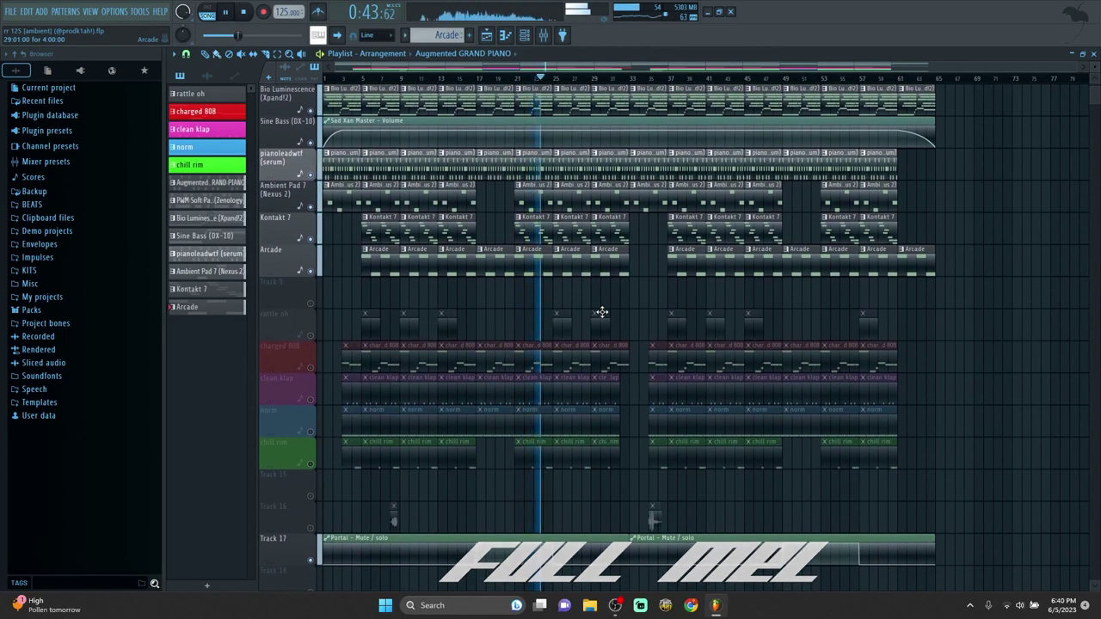
scroll(602, 312, up, 2)
key(space)
scroll(430, 348, down, 3)
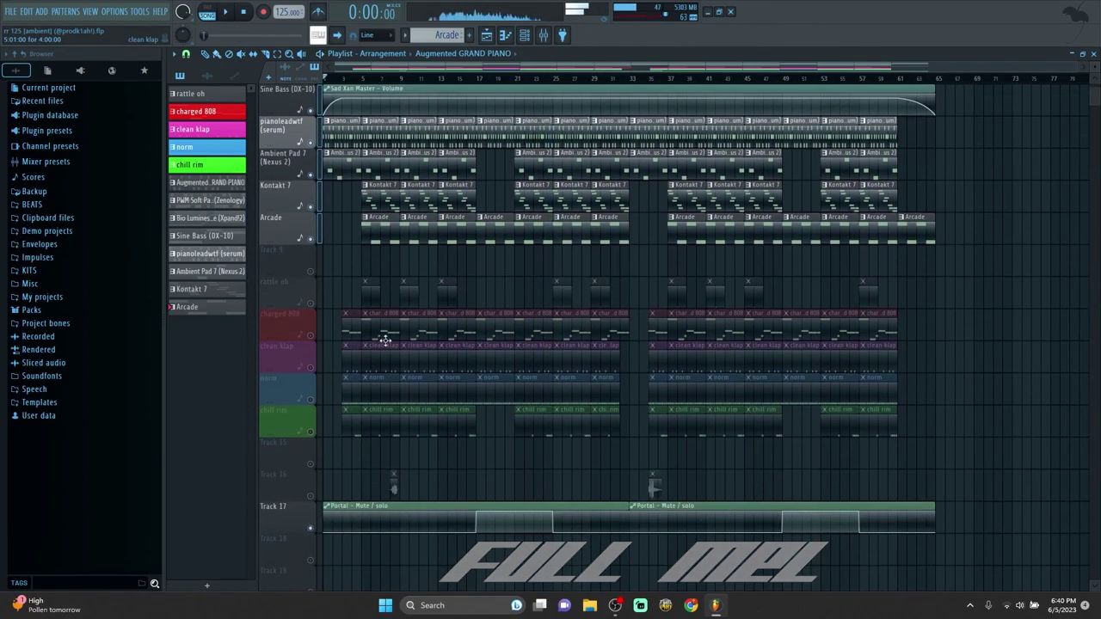
Unmute all playlist tracks and switch playback to pattern mode
right_click(310, 335)
right_click(310, 335)
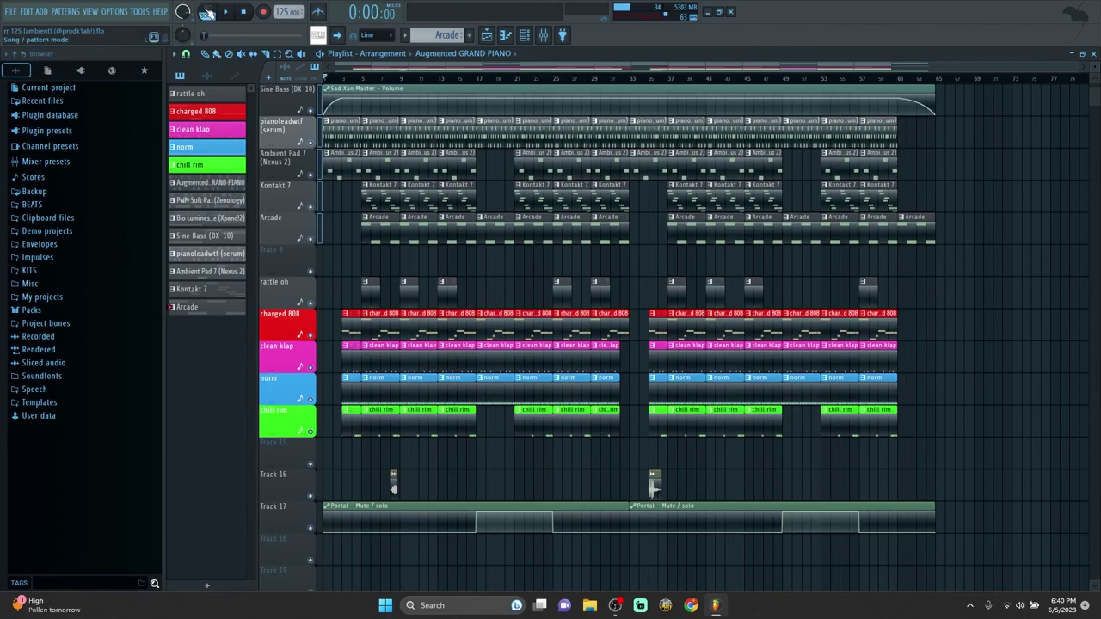
scroll(375, 257, down, 1)
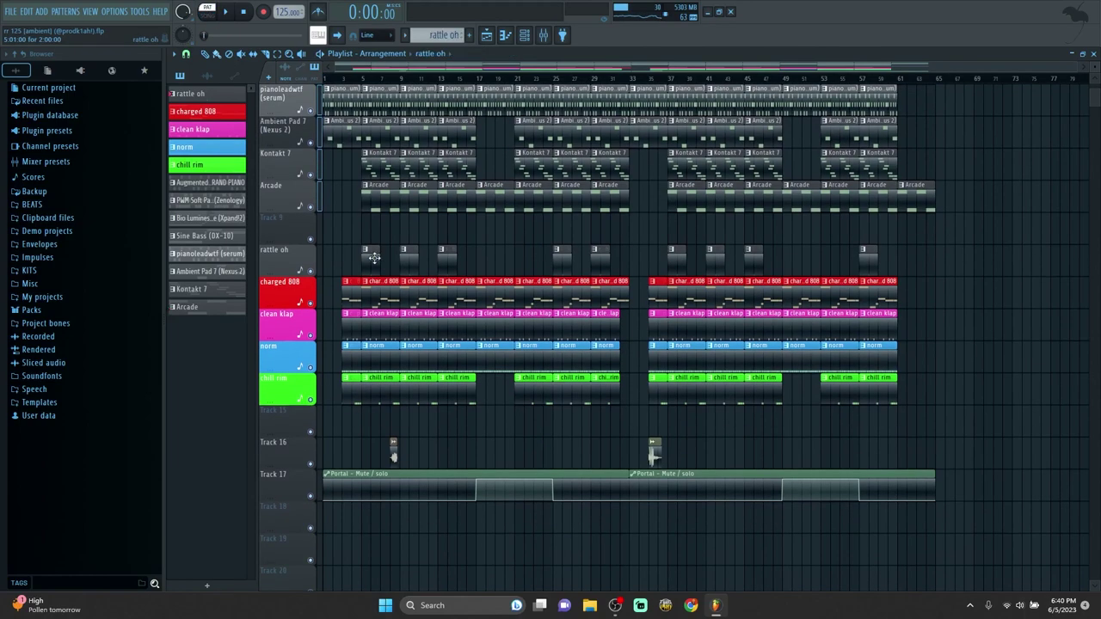
Play the rattle oh pattern in the piano roll from just before bar 2, glance at the mixer, and return to the playlist
double_click(374, 257)
key(space)
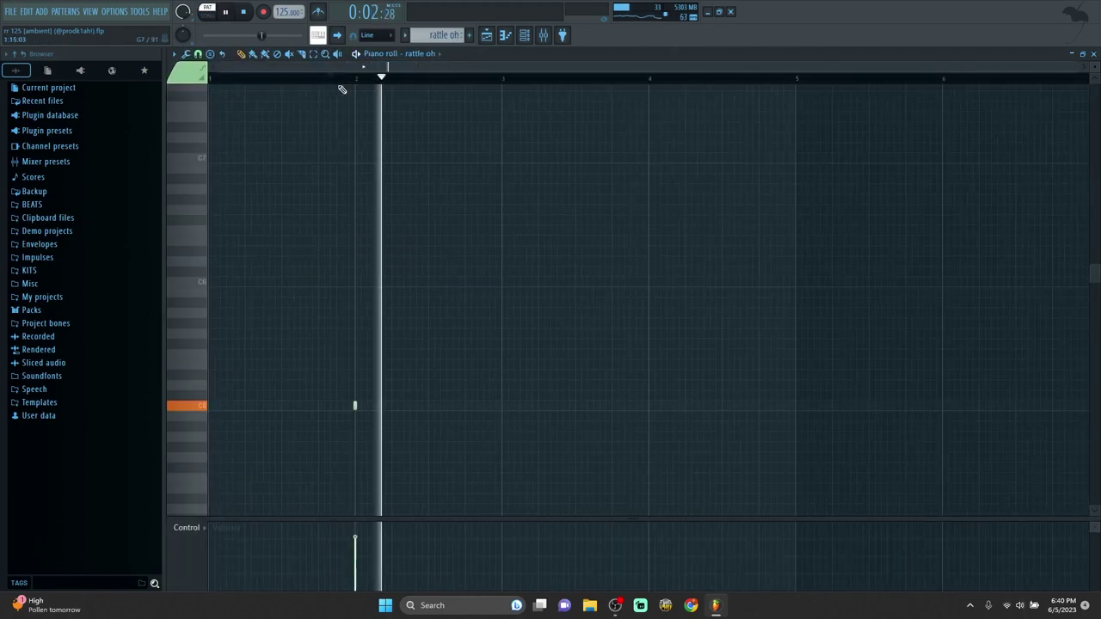
key(space)
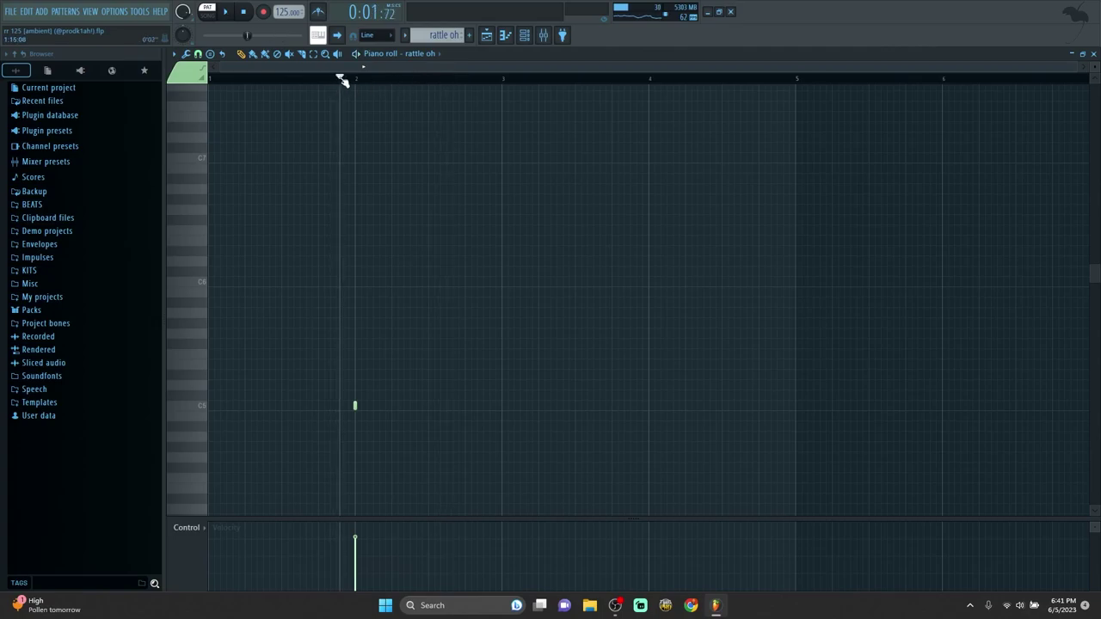
key(space)
key(space)
click(543, 36)
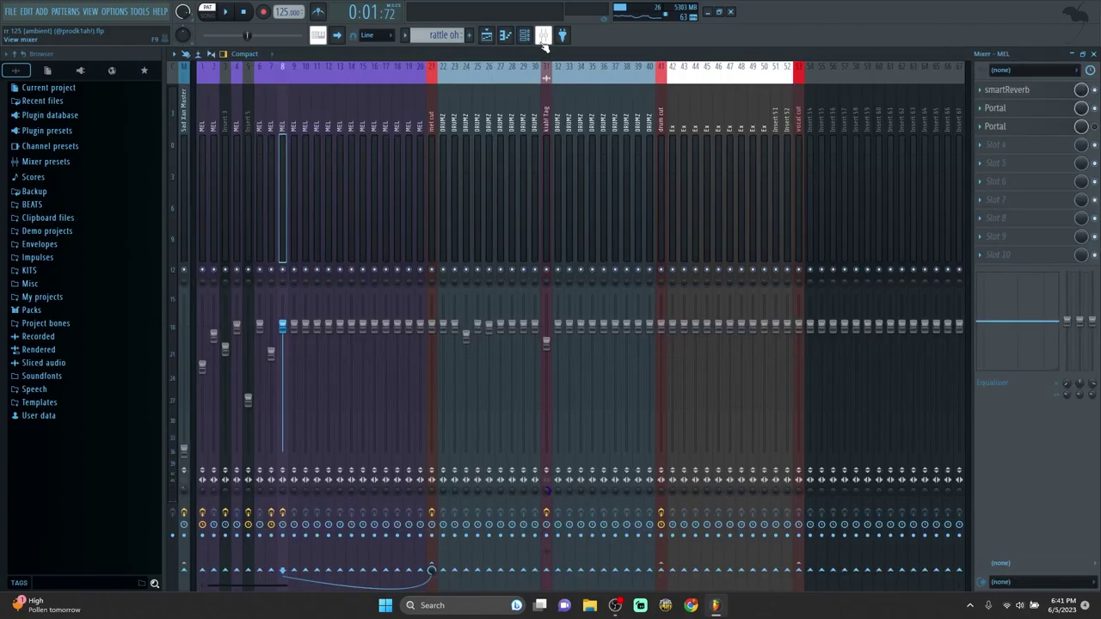
click(541, 39)
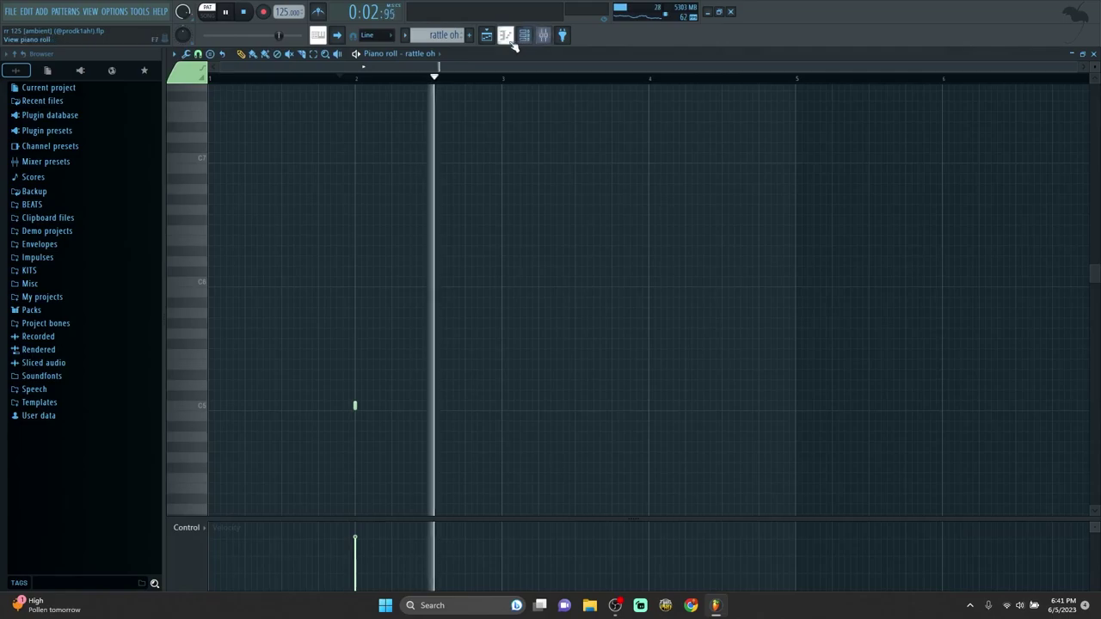
click(509, 38)
Solo the rattle oh track in the playlist and play it in song mode from bar 5
scroll(357, 76, up, 8)
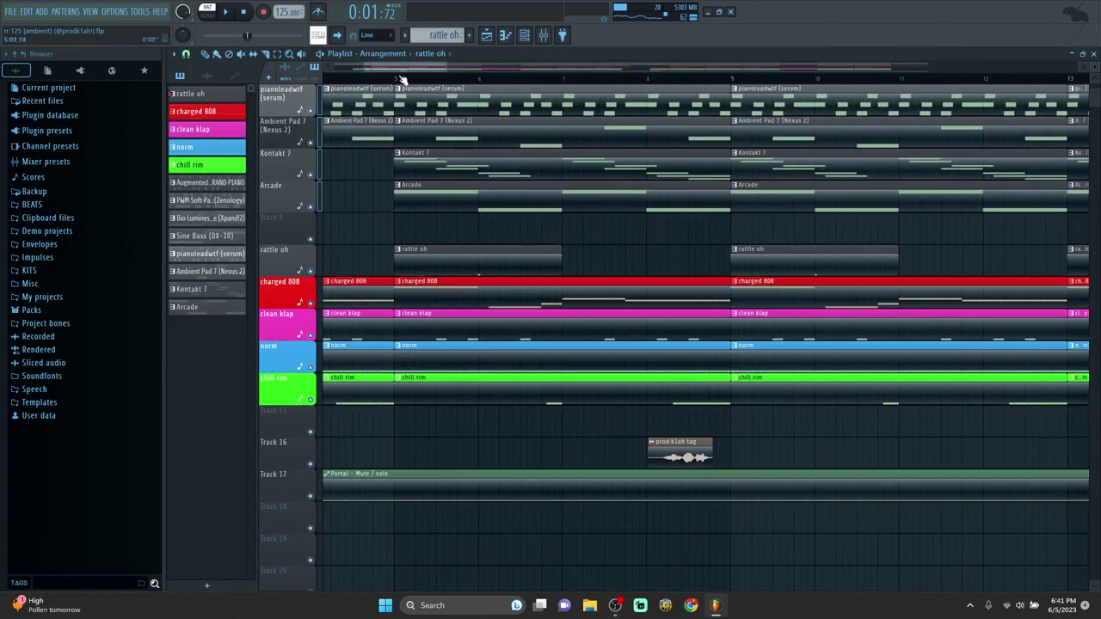
right_click(312, 271)
key(space)
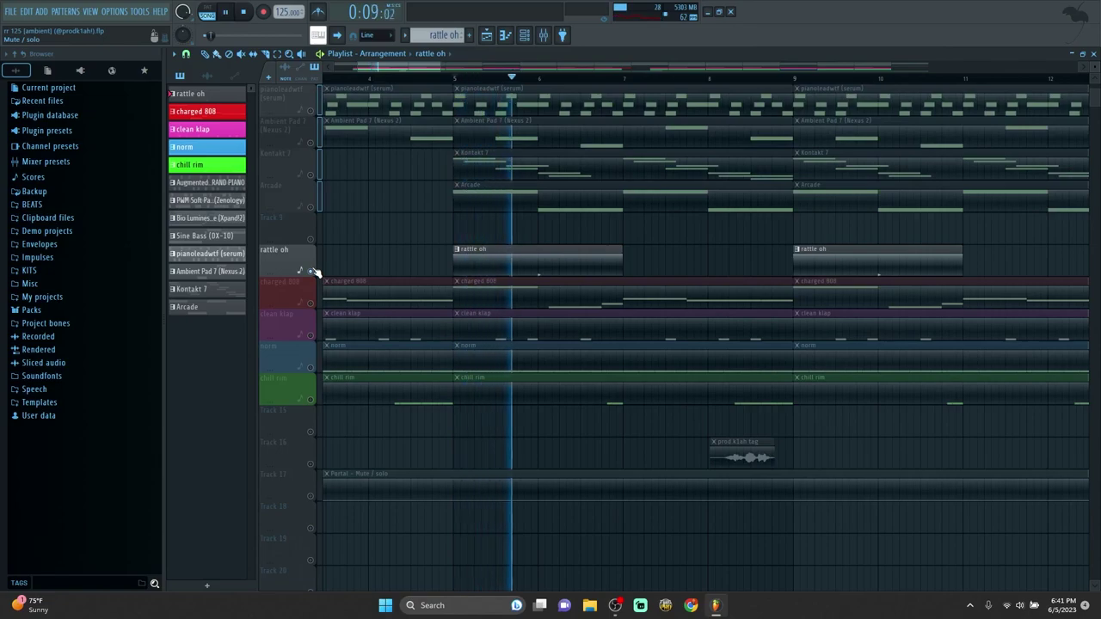
key(space)
Solo the charged 808 track, play its pattern in the piano roll, check its mixer track, and return to the playlist
right_click(310, 303)
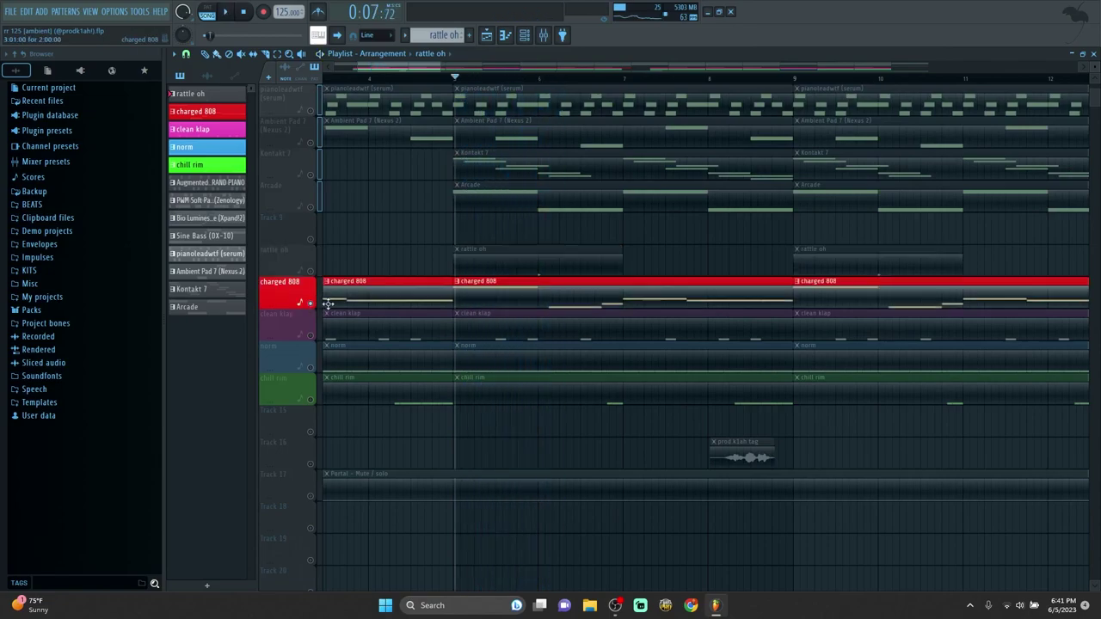
double_click(529, 287)
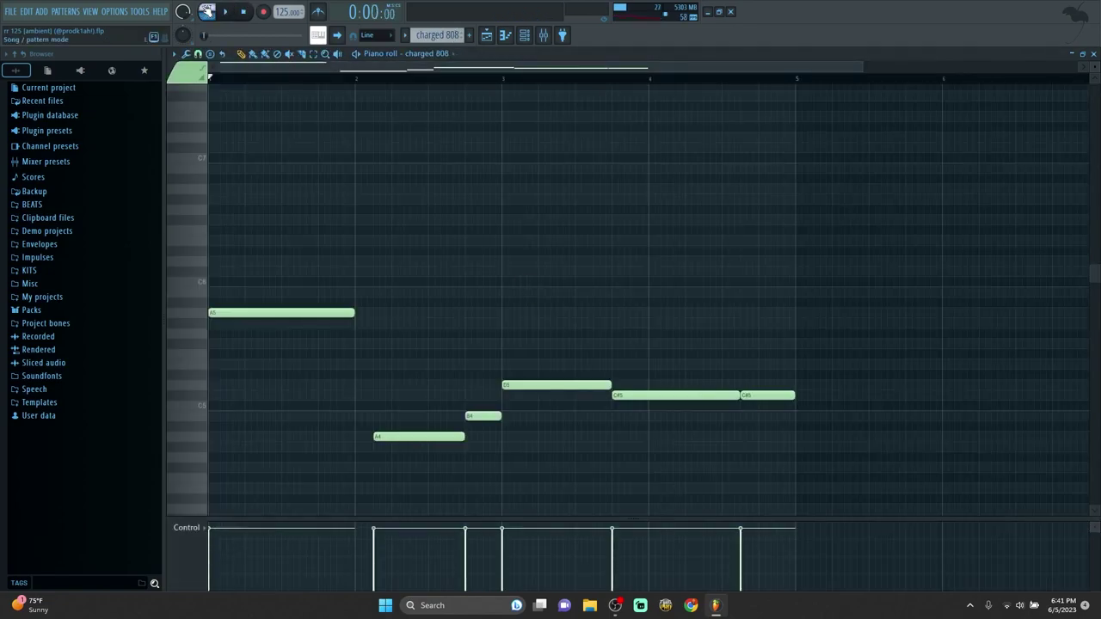
key(space)
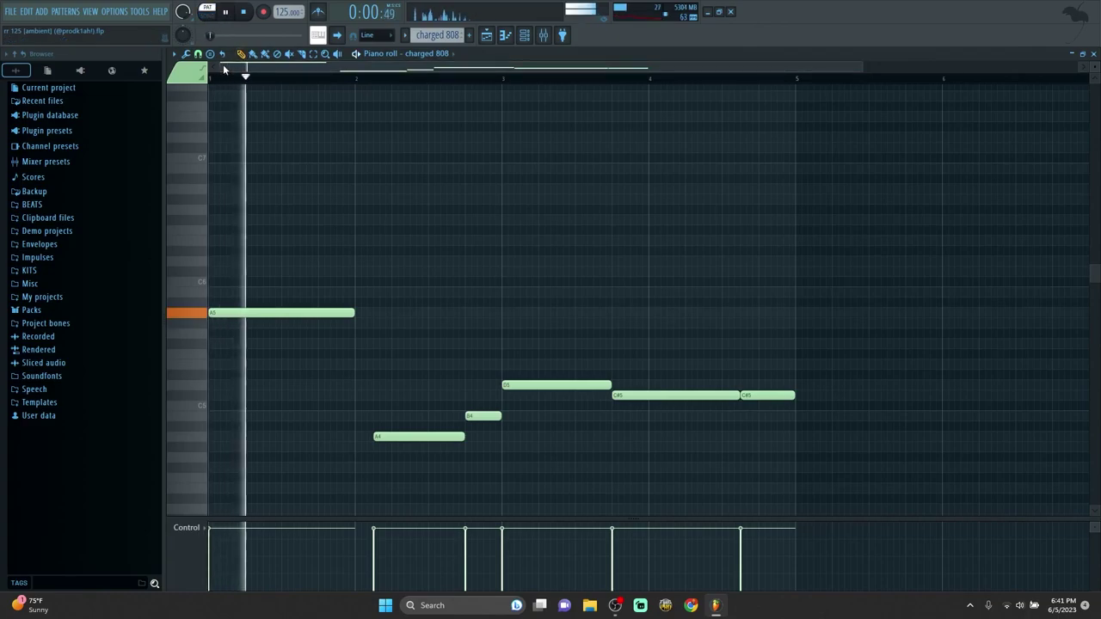
click(543, 35)
click(451, 208)
key(F9)
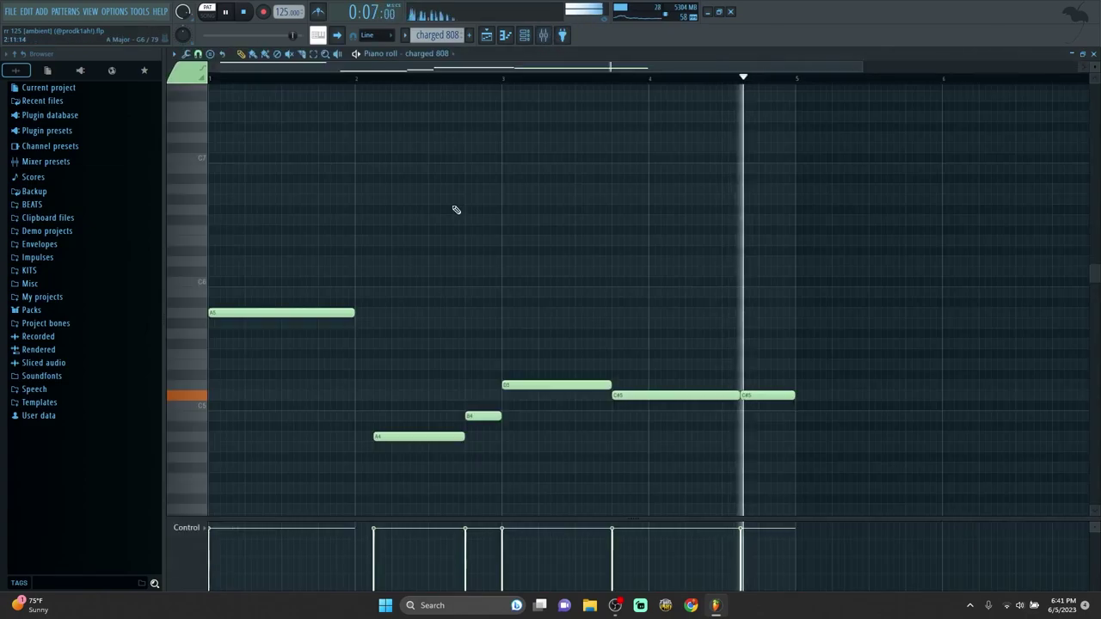
key(F5)
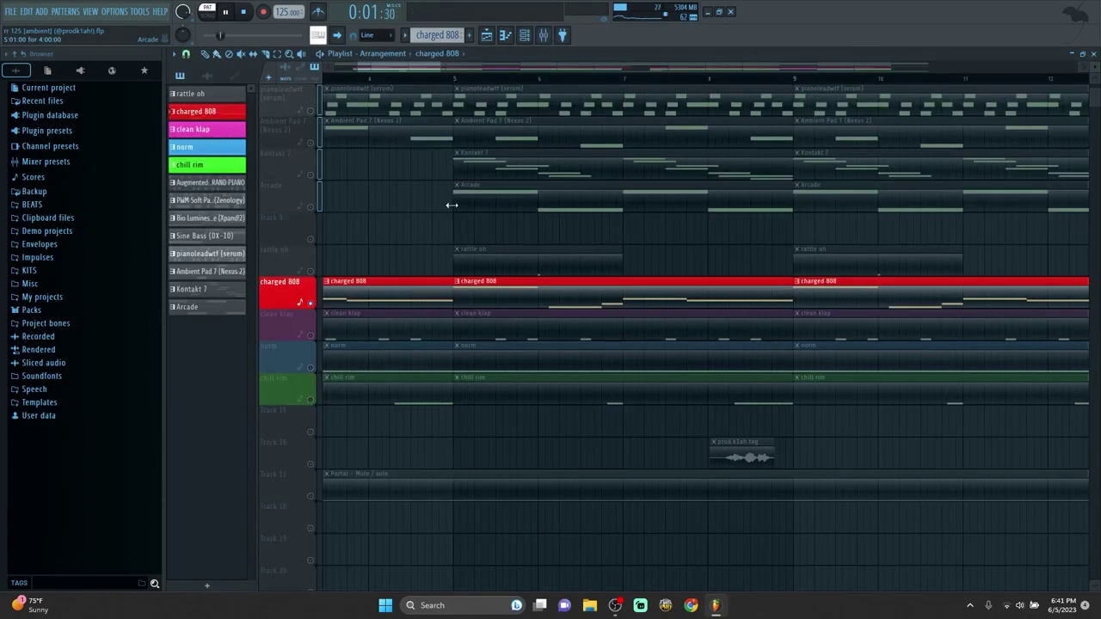
Unmute all playlist tracks and play the clean klap pattern in the piano roll
click(311, 335)
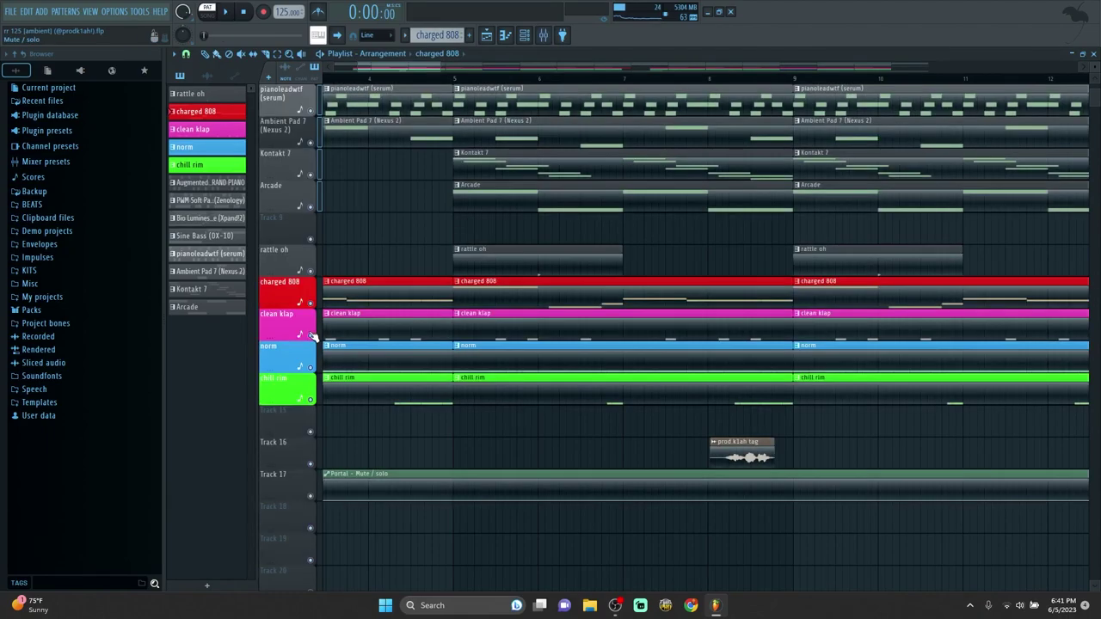
double_click(522, 333)
key(space)
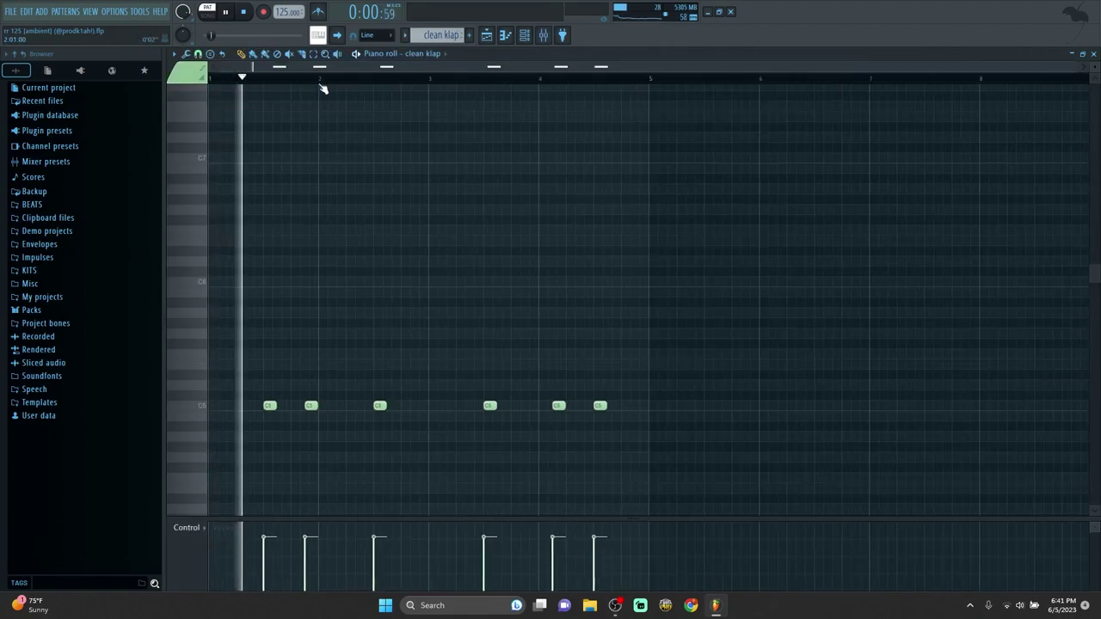
scroll(327, 116, down, 3)
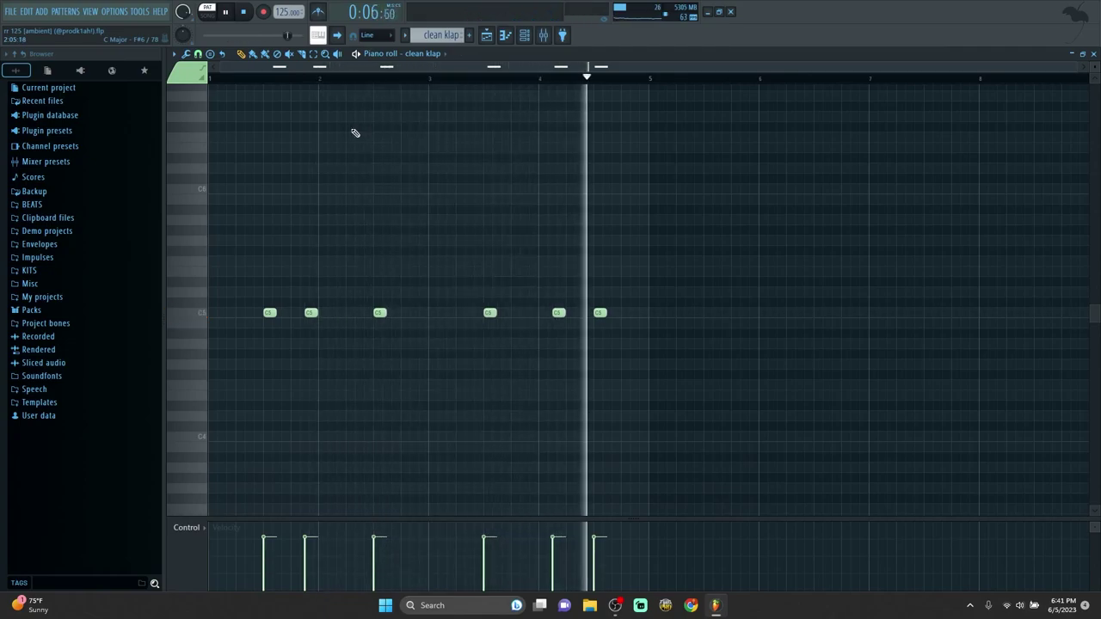
Check the clean klap mixer track's effect slots, then return to the playlist and stop playback
key(F9)
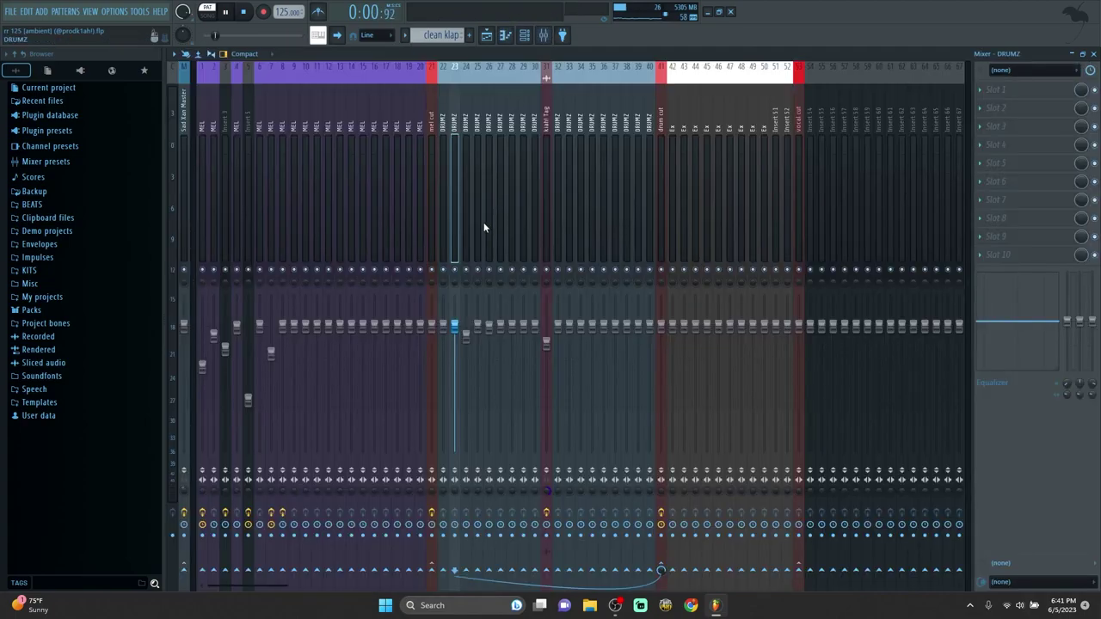
key(F9)
key(F5)
key(space)
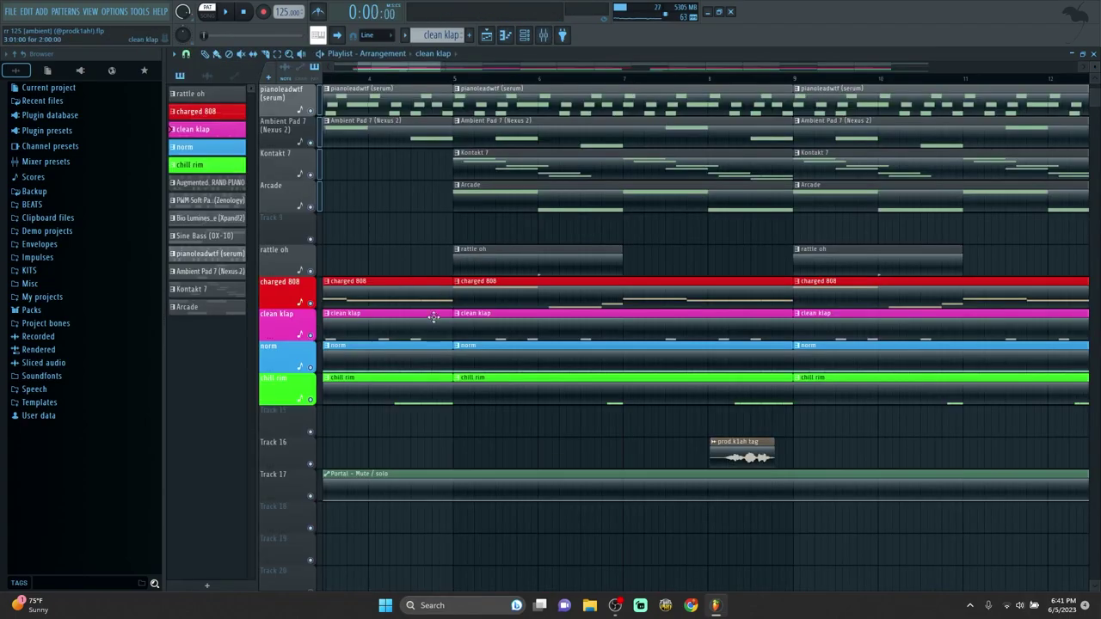
Play the norm pattern in the piano roll and check its mixer track's effect slots
double_click(470, 344)
key(space)
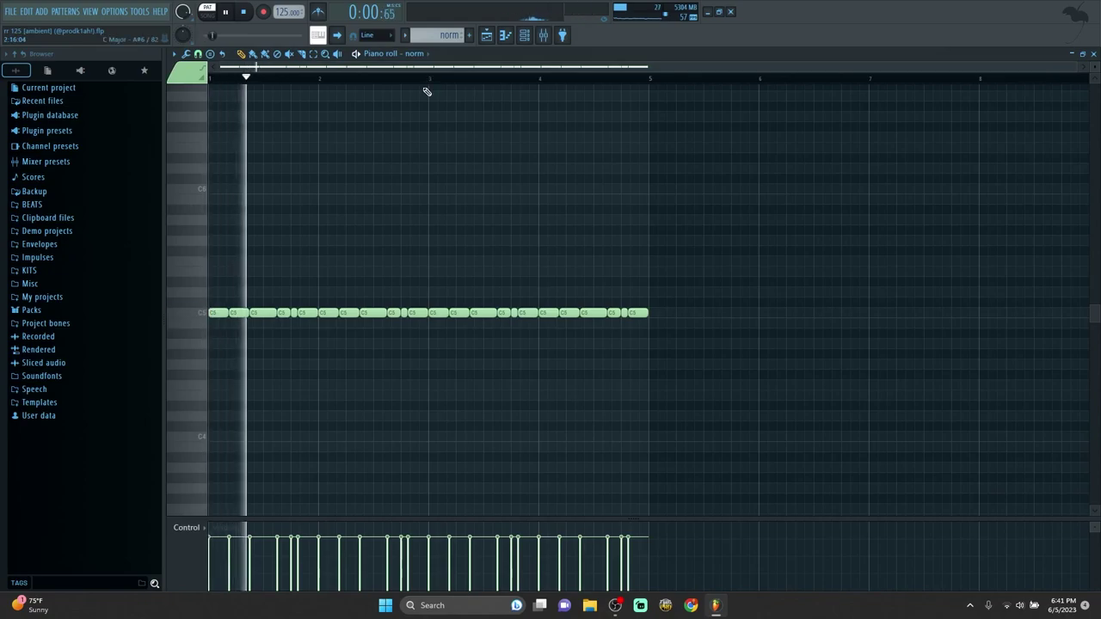
click(544, 36)
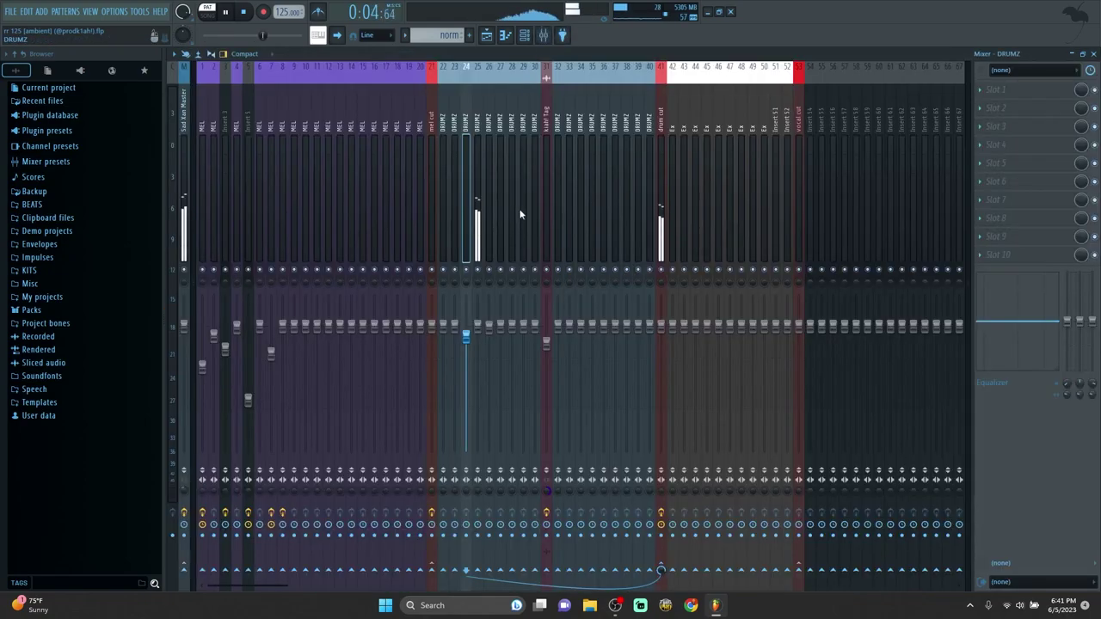
click(479, 179)
Inspect the Fruity Parametric EQ 2 curve on the drum cut mixer track, then return to the piano roll
click(660, 172)
click(1023, 89)
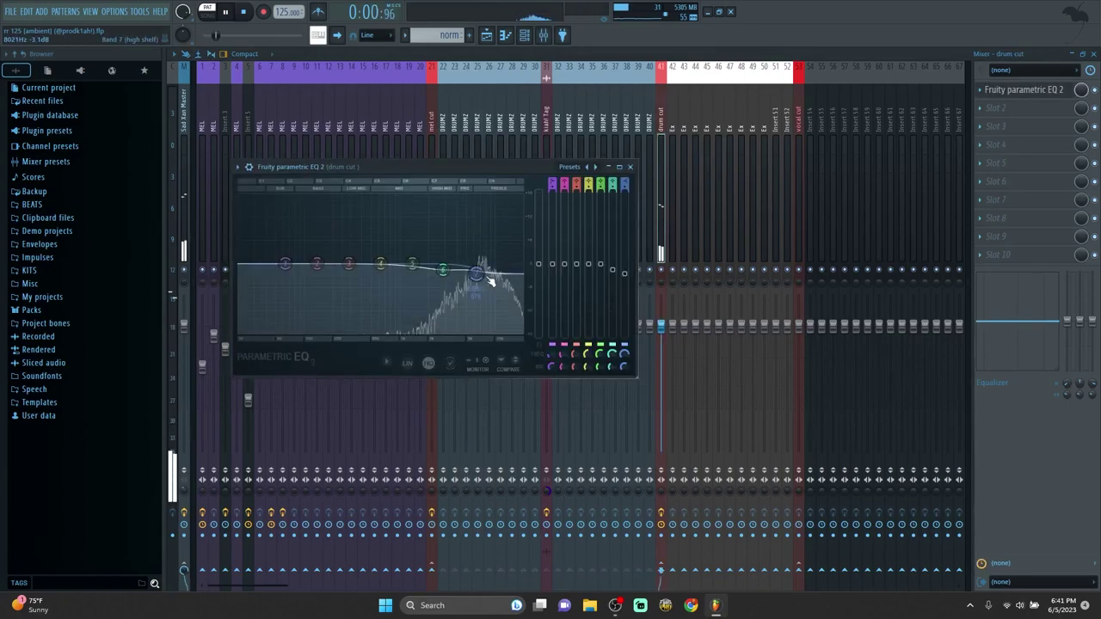
key(Escape)
key(Escape)
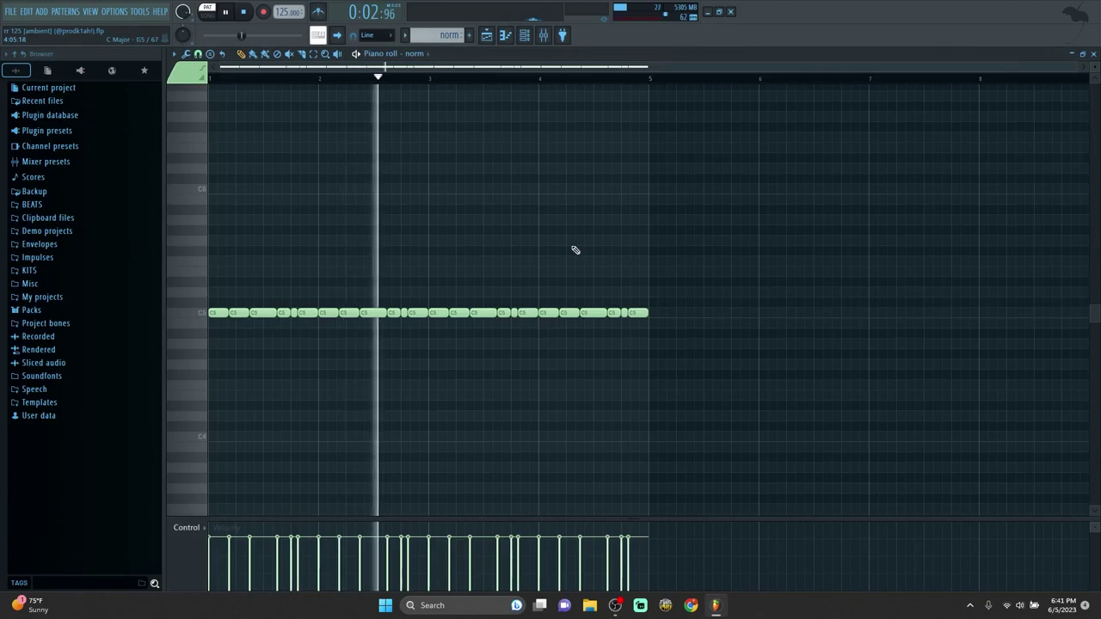
Play the chill rim pattern in the piano roll, skipping ahead to its notes, then return to the playlist
key(F5)
double_click(474, 378)
key(space)
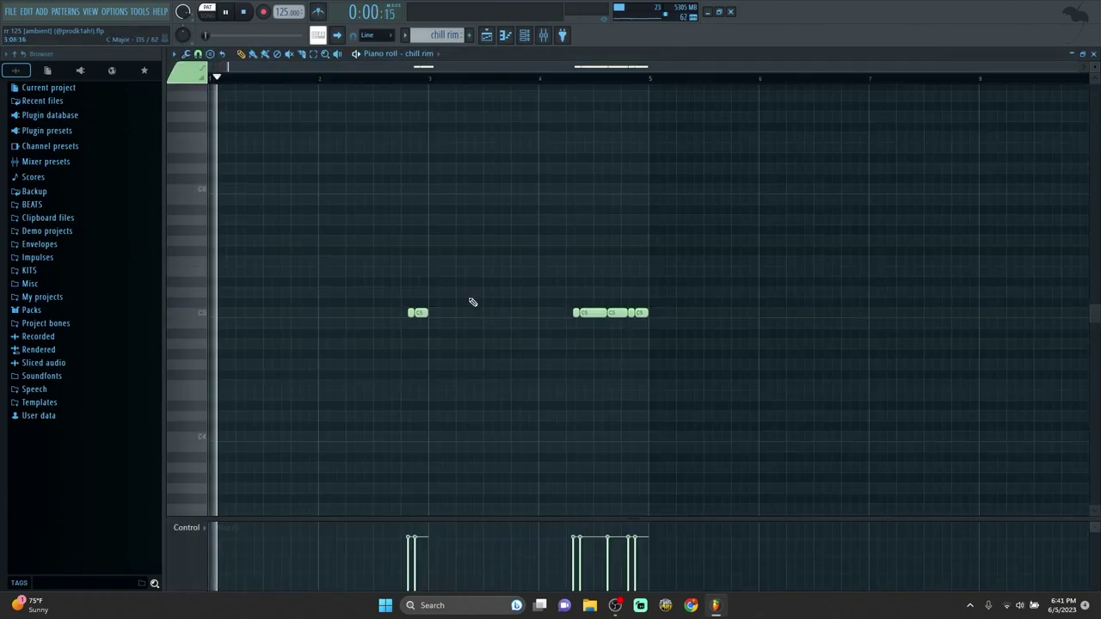
click(392, 77)
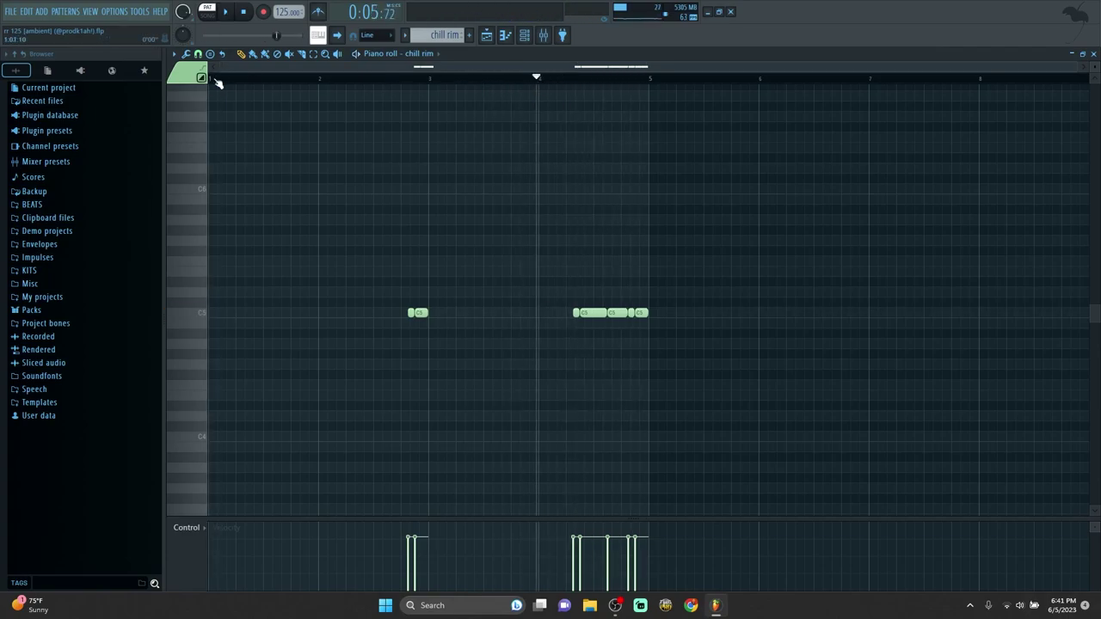
key(F5)
Solo the tracks from rattle oh through Track 17 in the playlist and play the full drums in song mode
scroll(558, 326, down, 1)
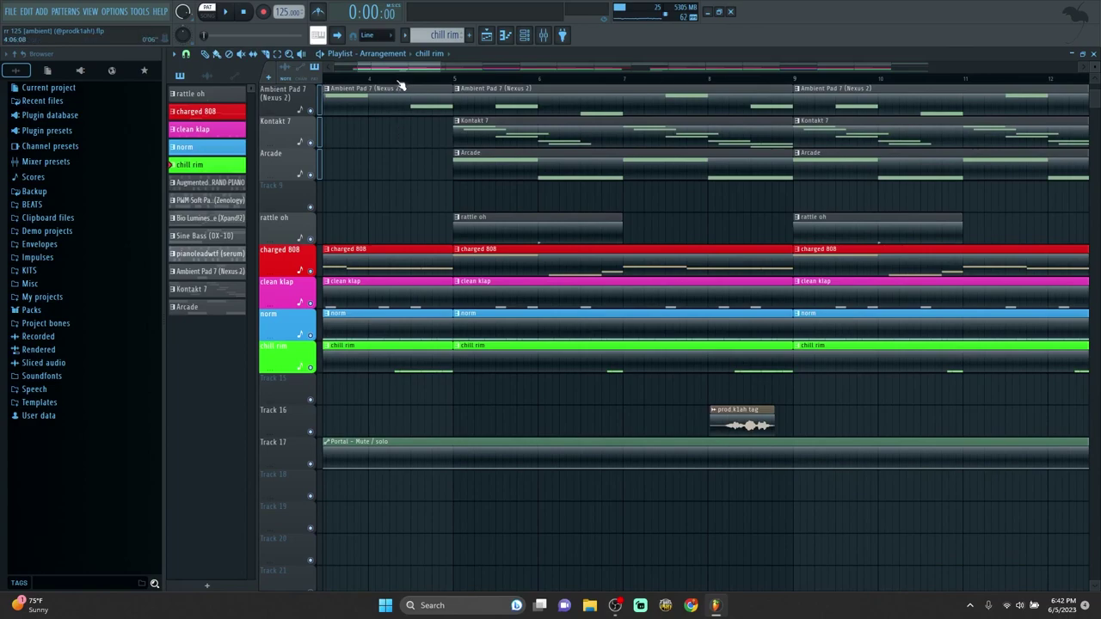
scroll(398, 79, down, 5)
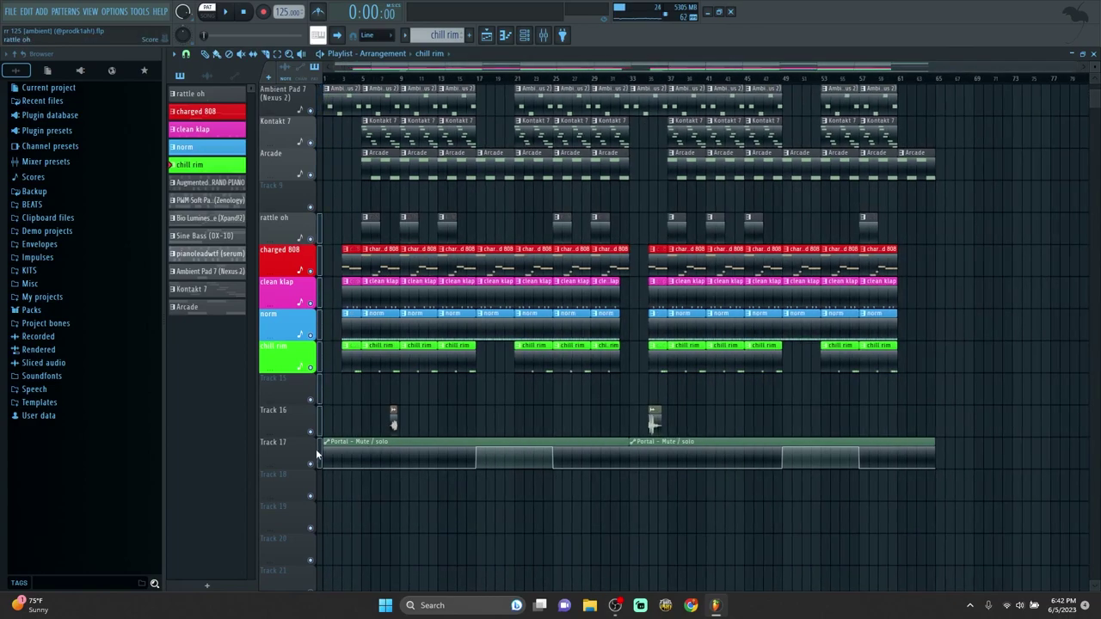
right_click(317, 465)
key(space)
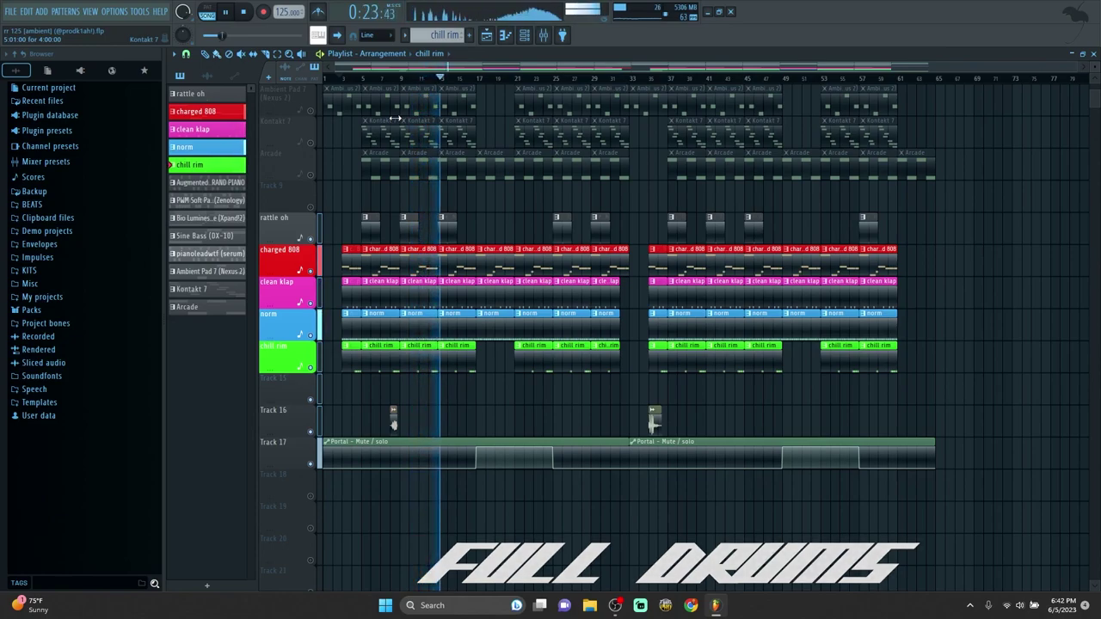
Stop playback, unmute all playlist tracks, and place the song playhead just before bar 3
scroll(395, 118, up, 5)
scroll(365, 275, down, 4)
key(space)
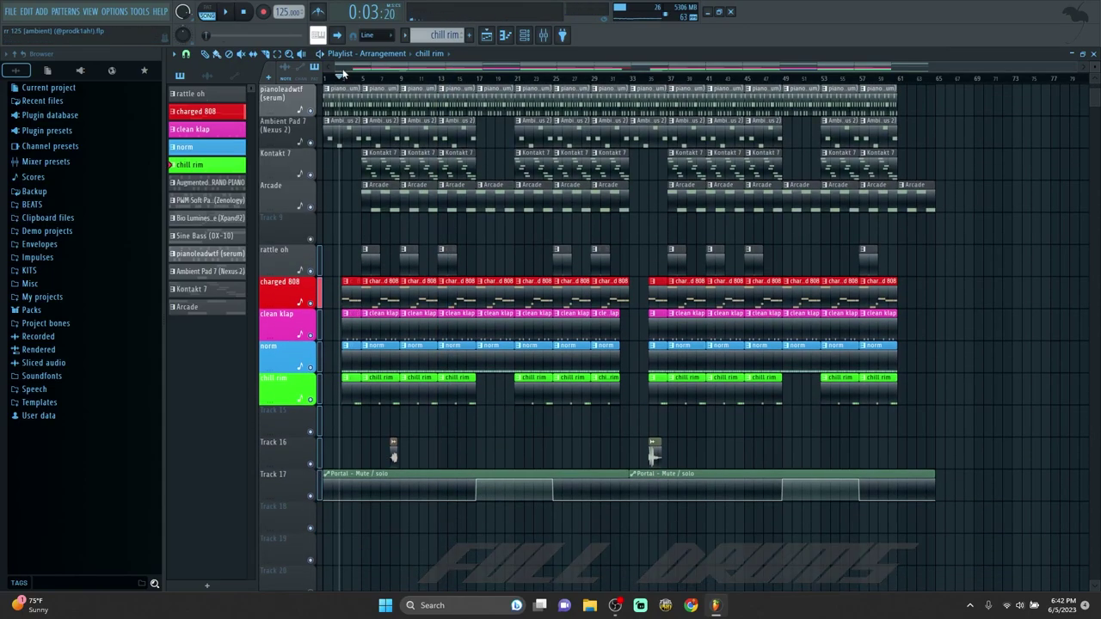
scroll(370, 234, up, 3)
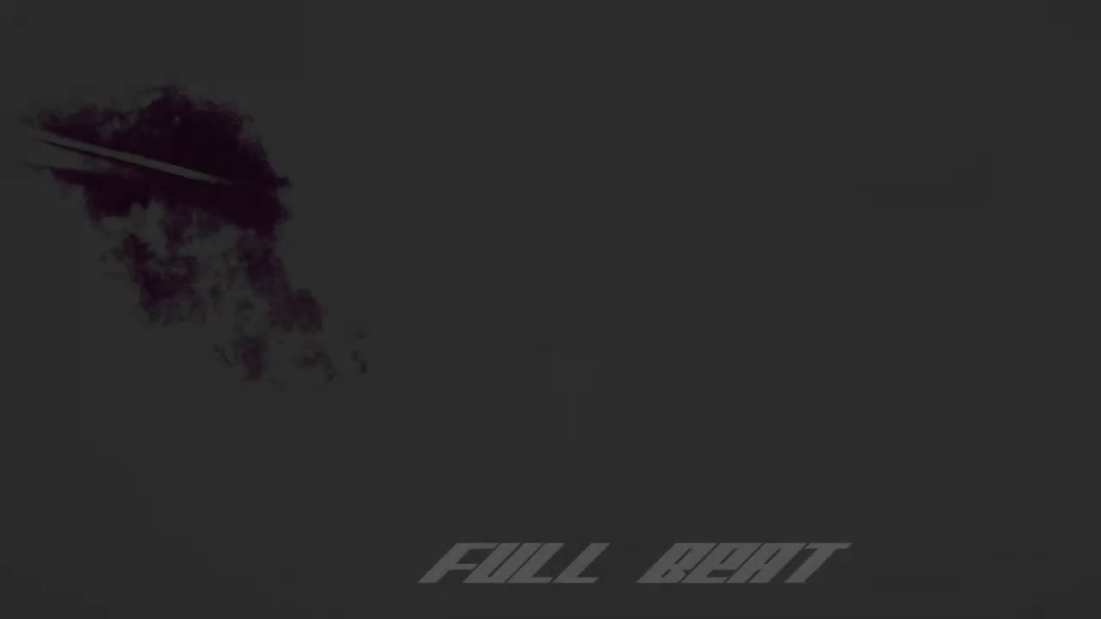